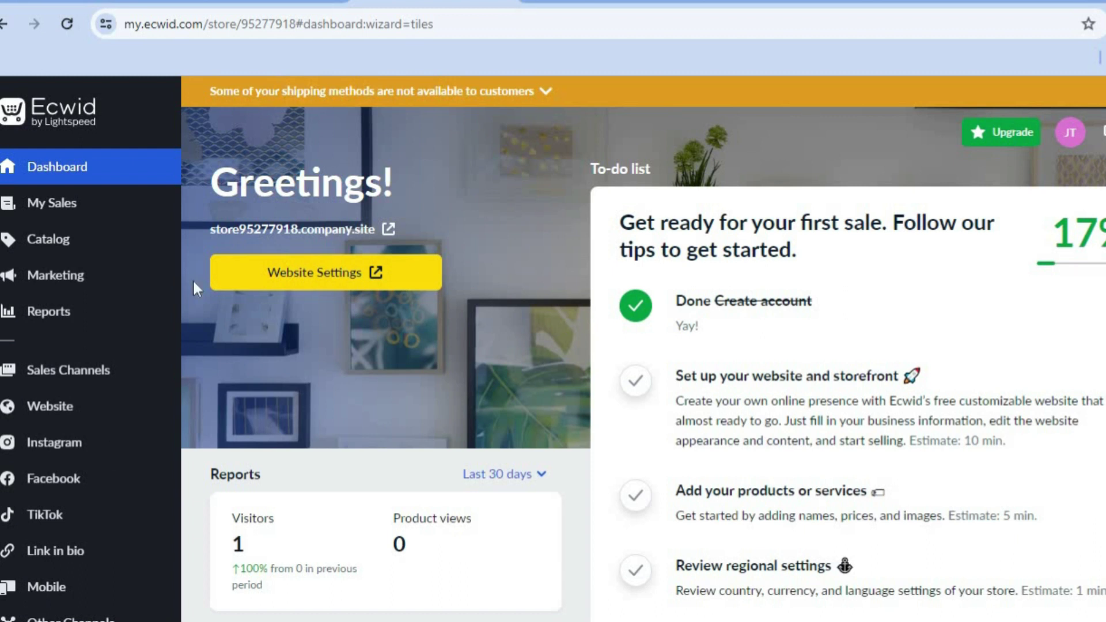
Review the plans and the feature comparison table on the Ecwid pricing page.
key(ctrl+shift+Tab)
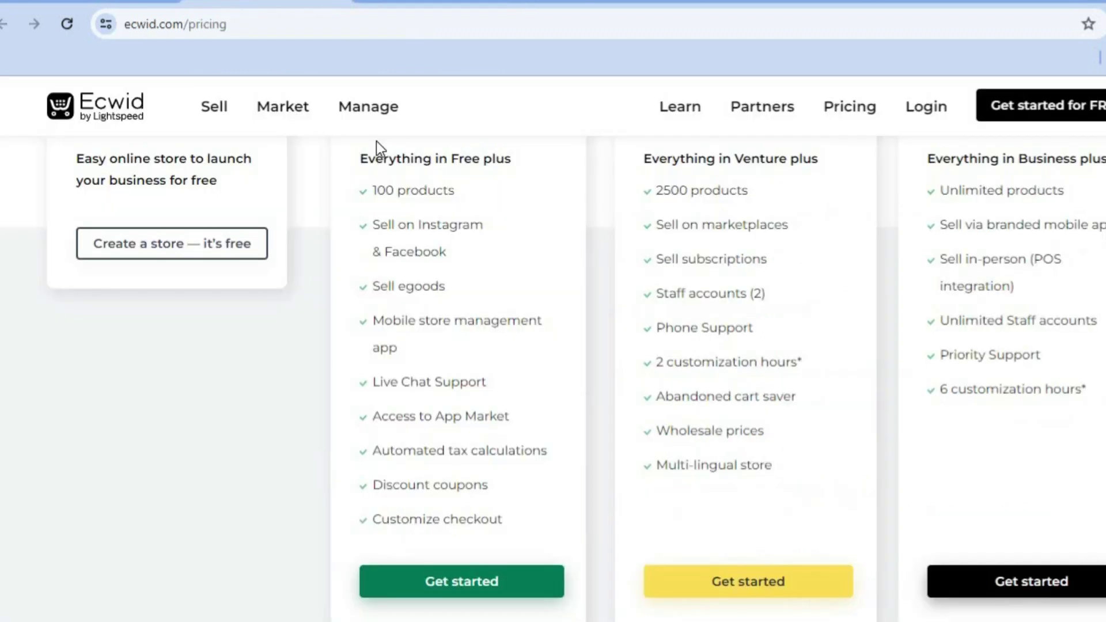
scroll(553, 375, up, 4)
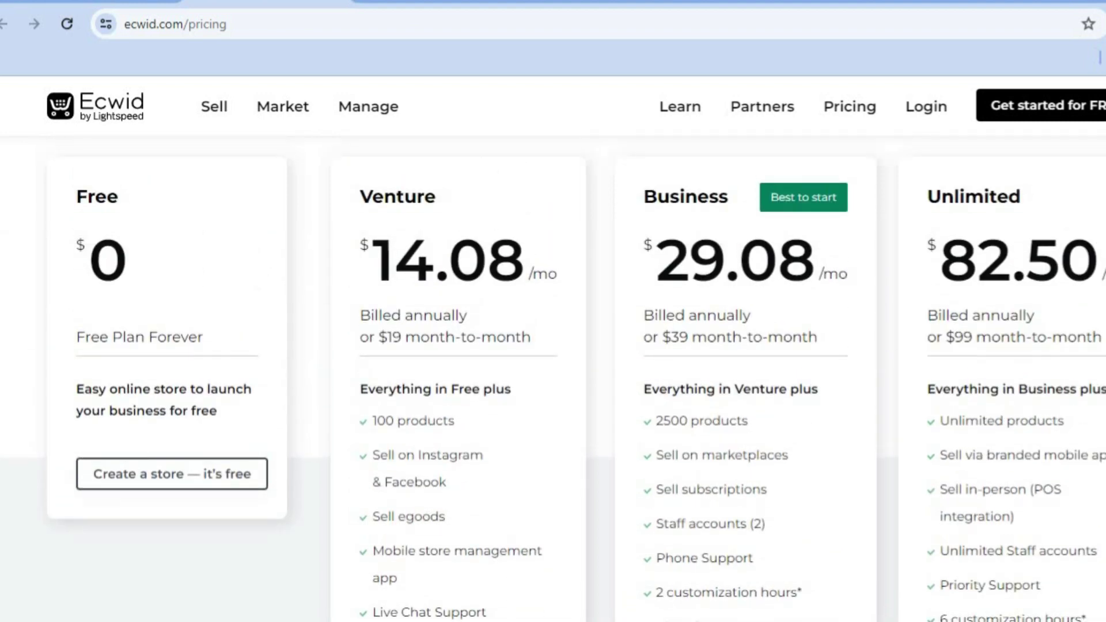
scroll(552, 380, down, 10)
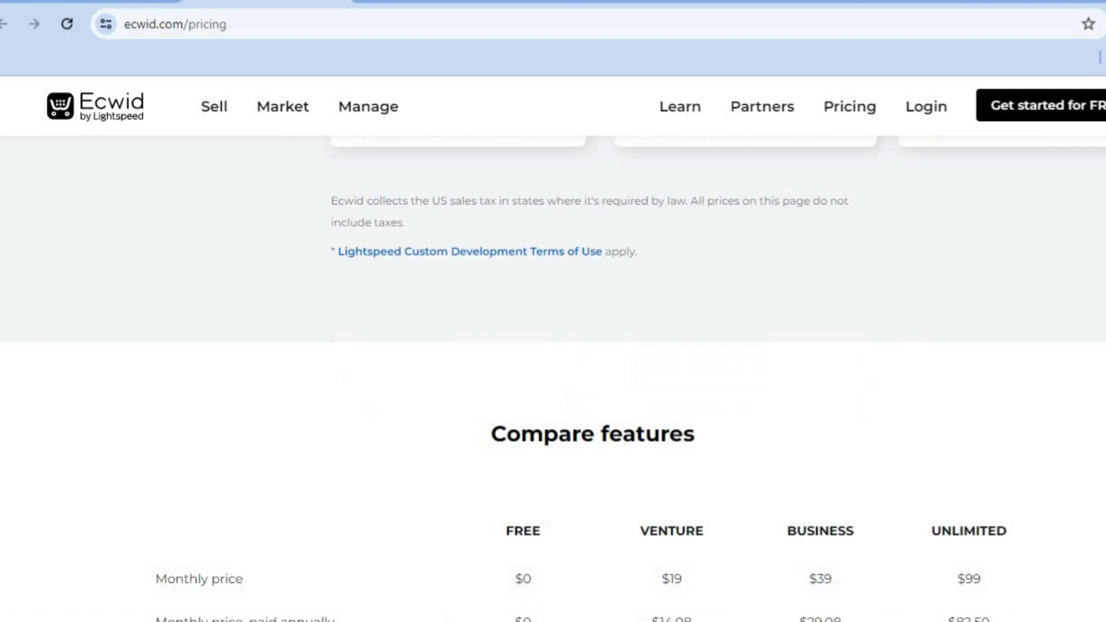
scroll(552, 374, up, 2)
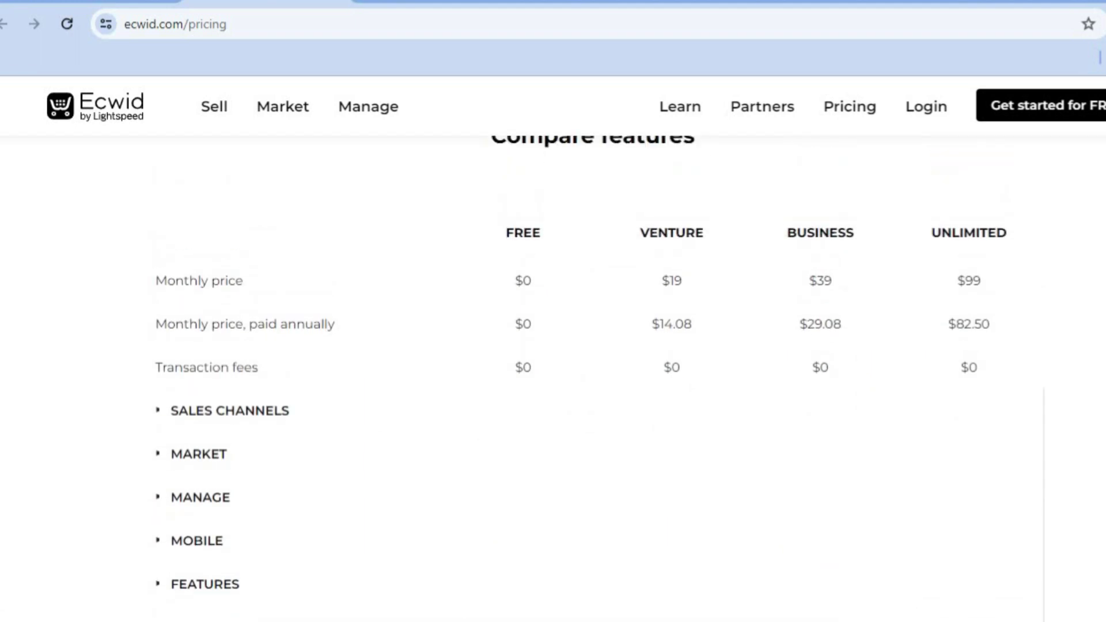
Return to the Ecwid store dashboard and look through its to-do list and reports.
click(435, 6)
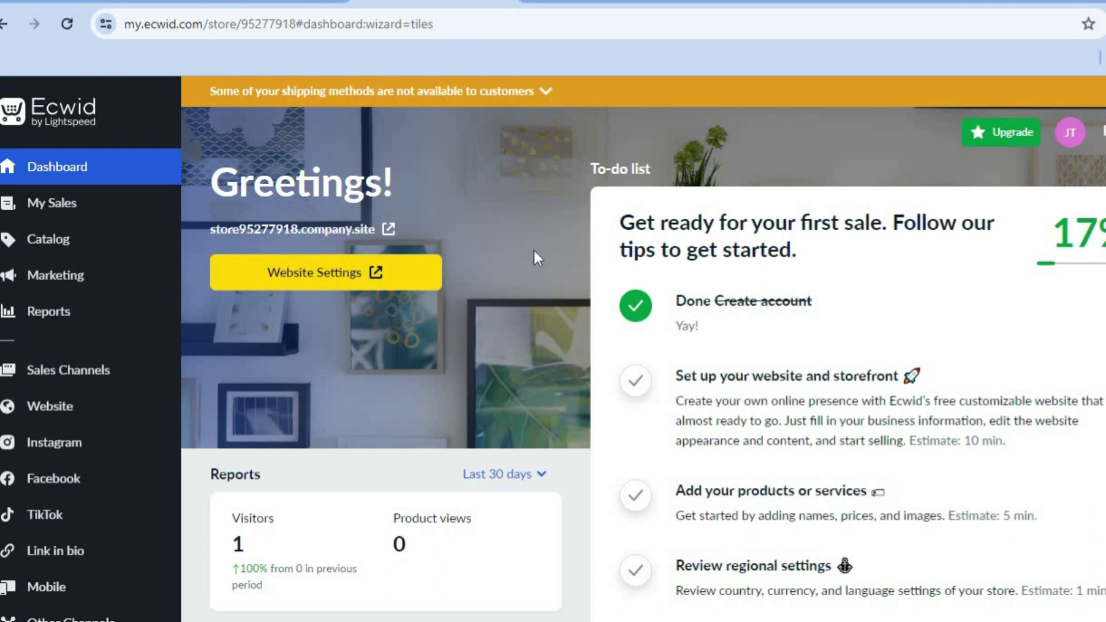
scroll(553, 346, down, 2)
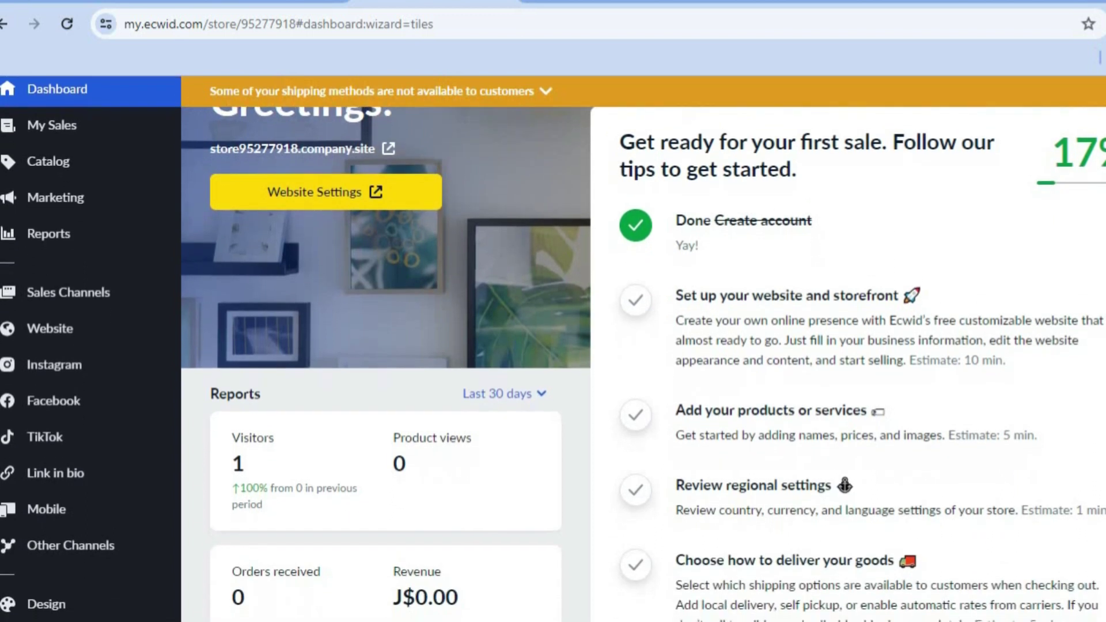
scroll(553, 345, down, 4)
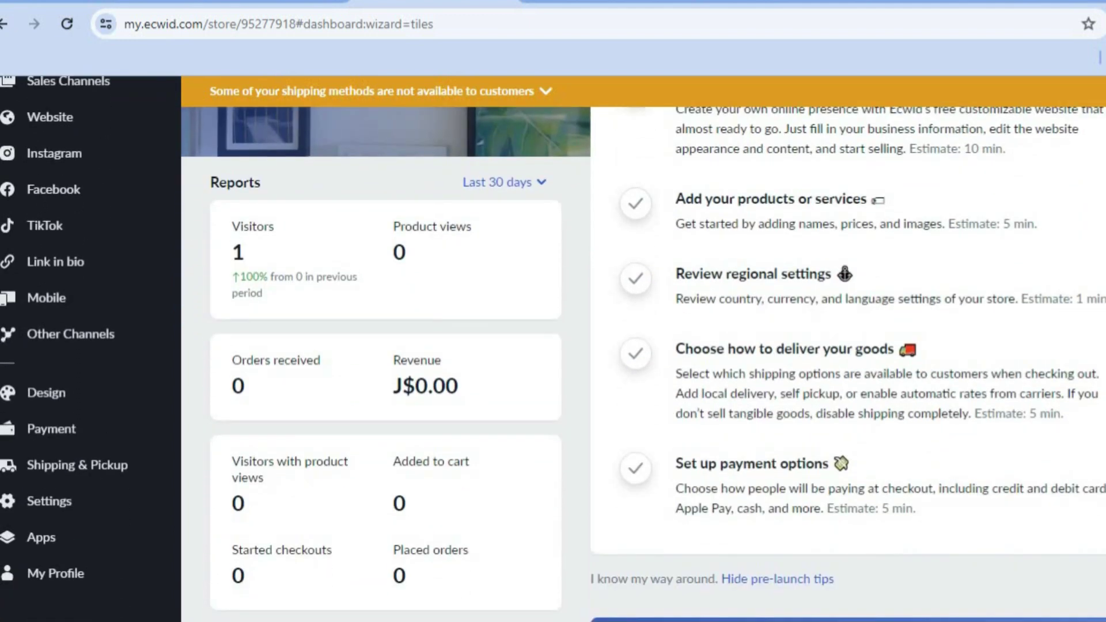
scroll(553, 346, down, 4)
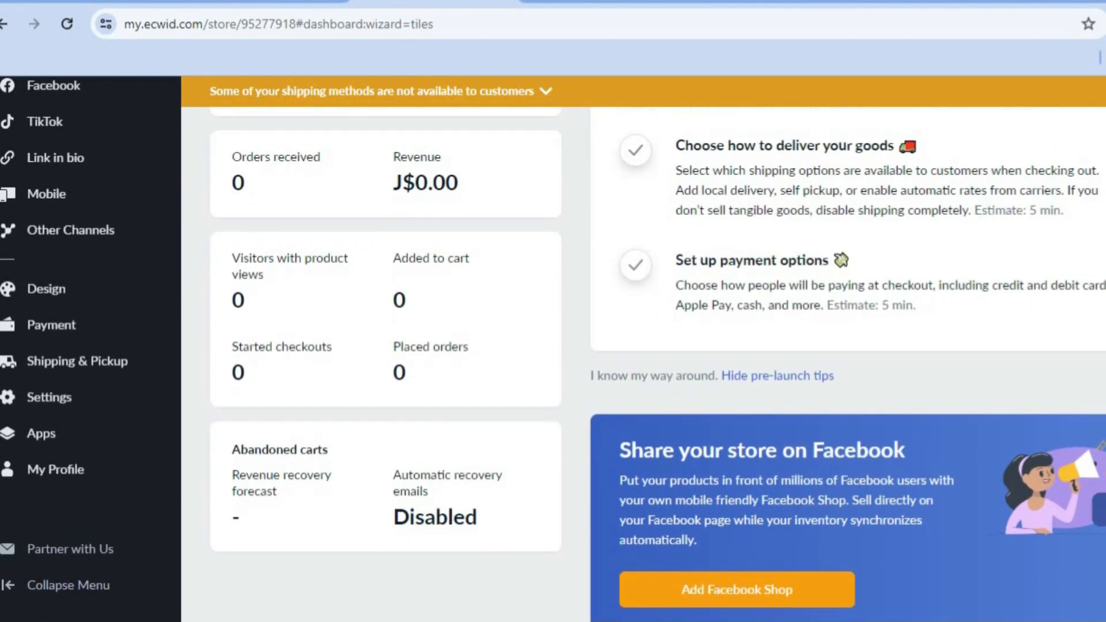
Open the Sup Dropshipping app's page from the Dropshipping category of the App Market.
mouse_move(95, 441)
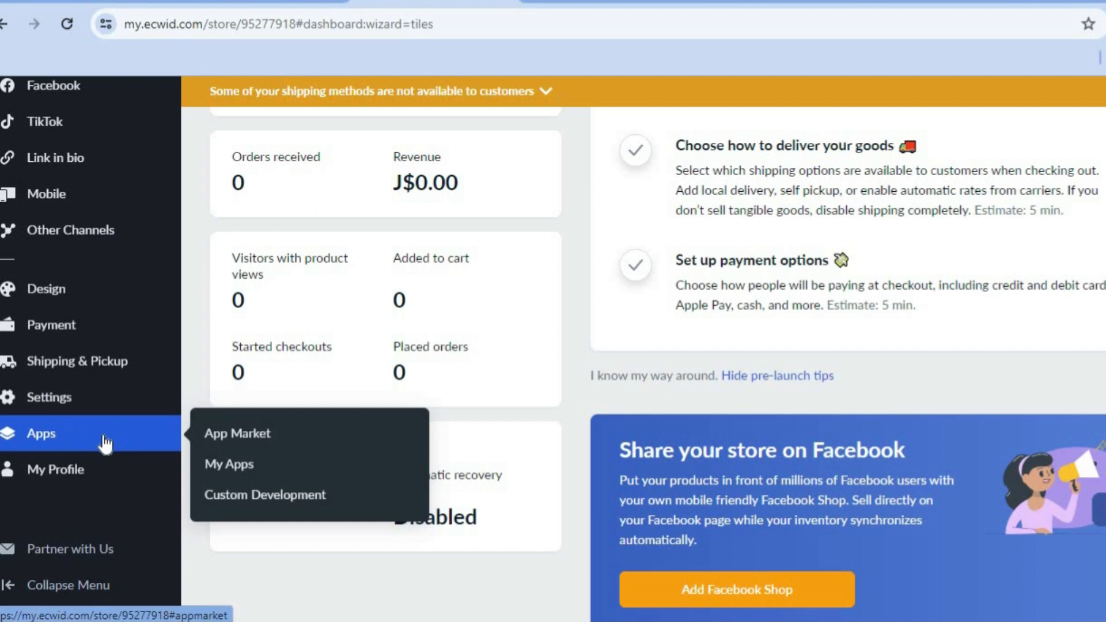
click(234, 437)
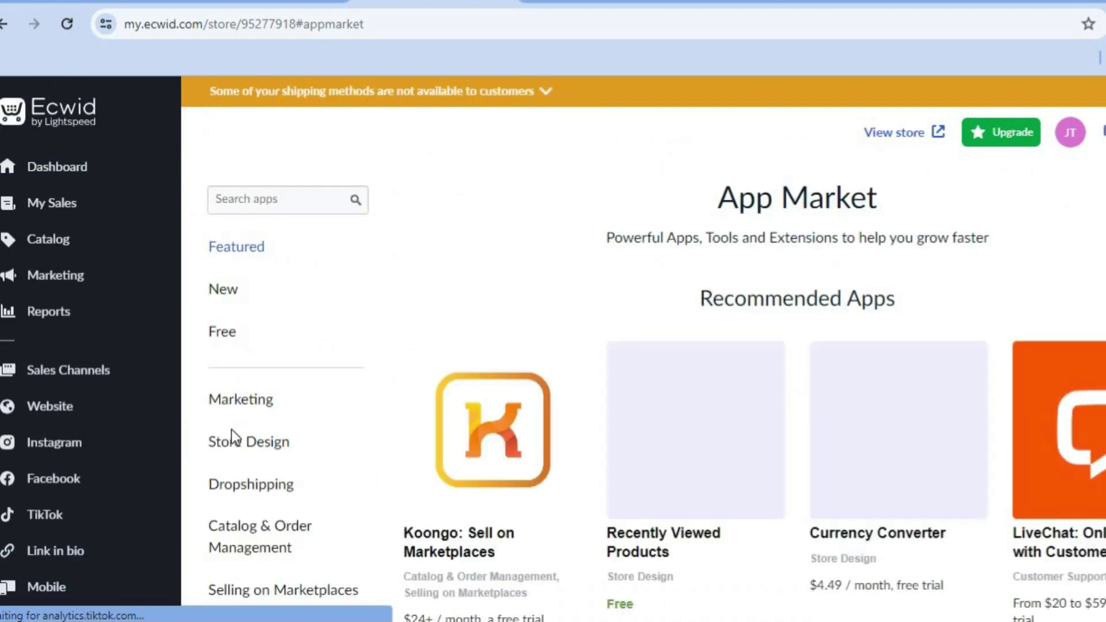
click(258, 487)
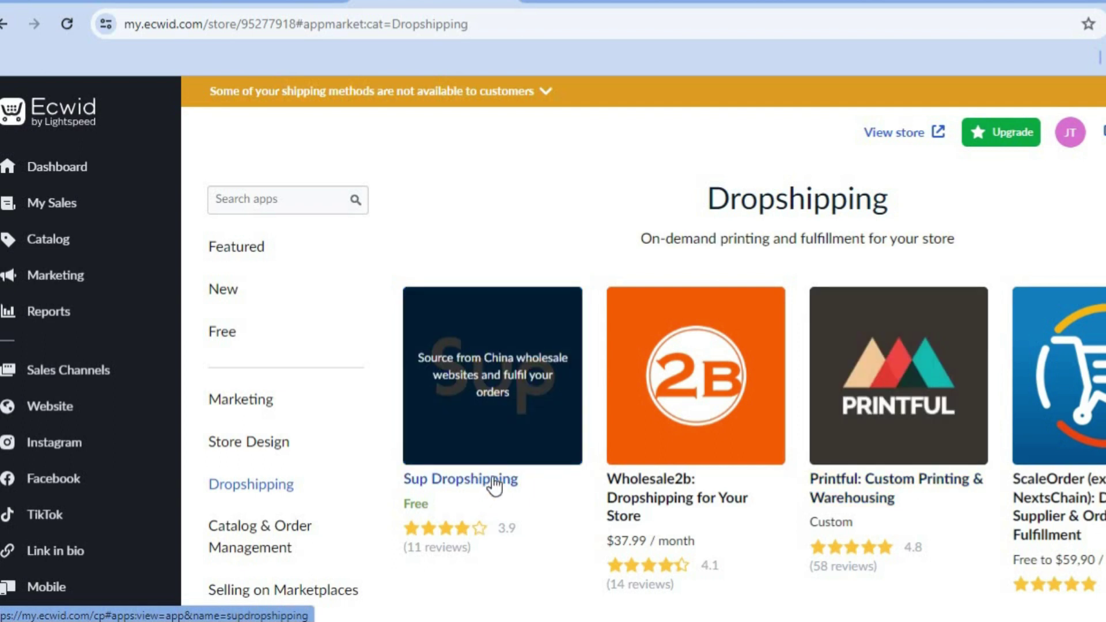
click(494, 482)
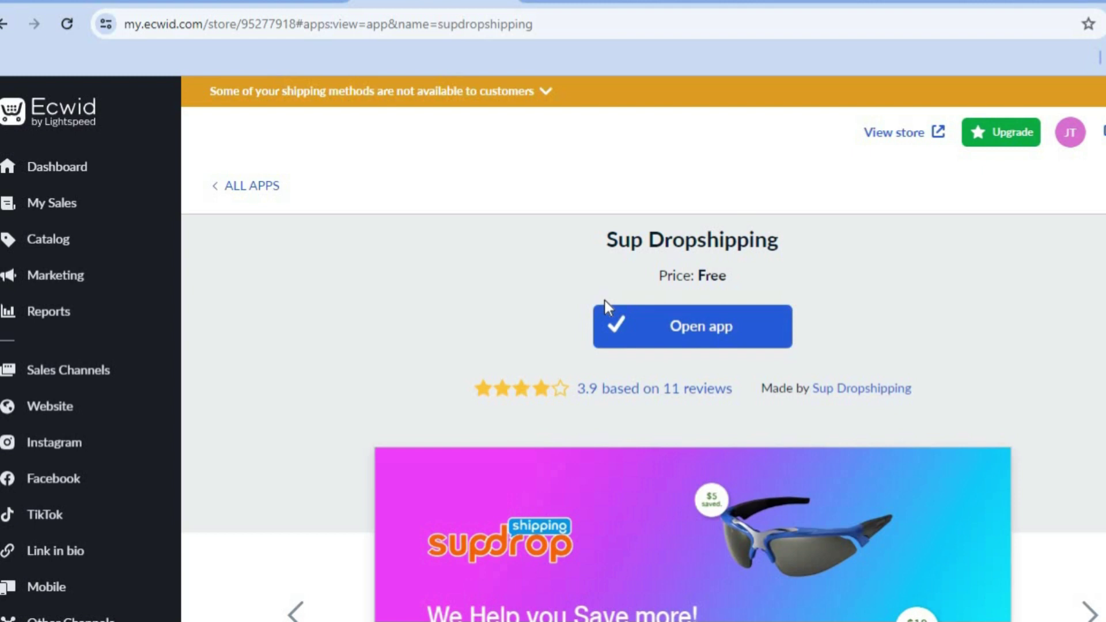
Switch to the Sup Dropshipping site, view its dashboard and open the Imported Products list.
click(613, 1)
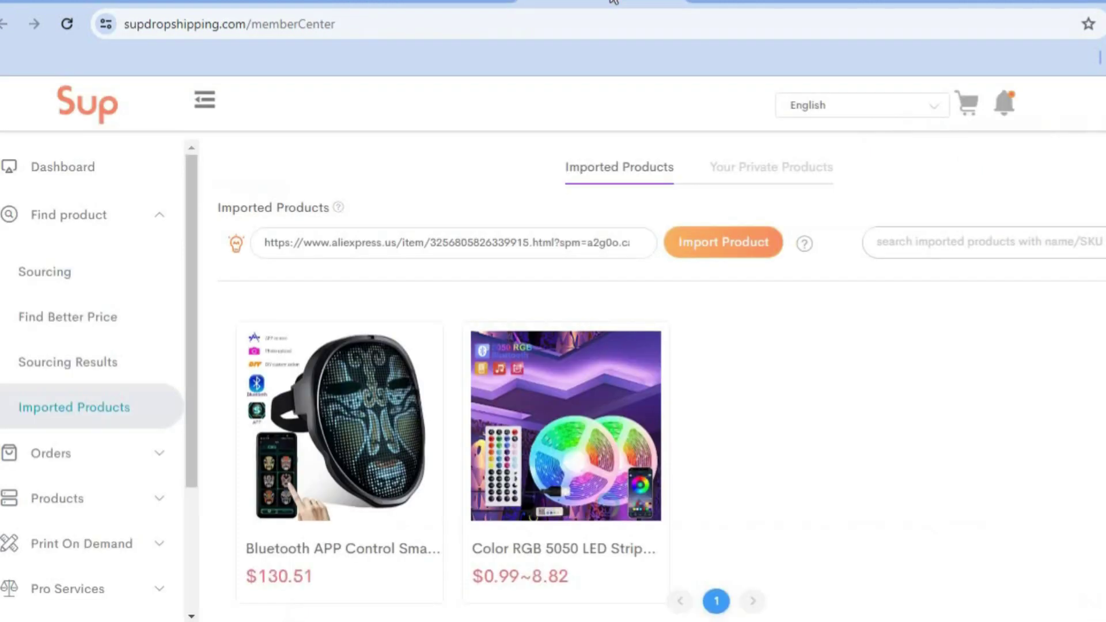
click(102, 176)
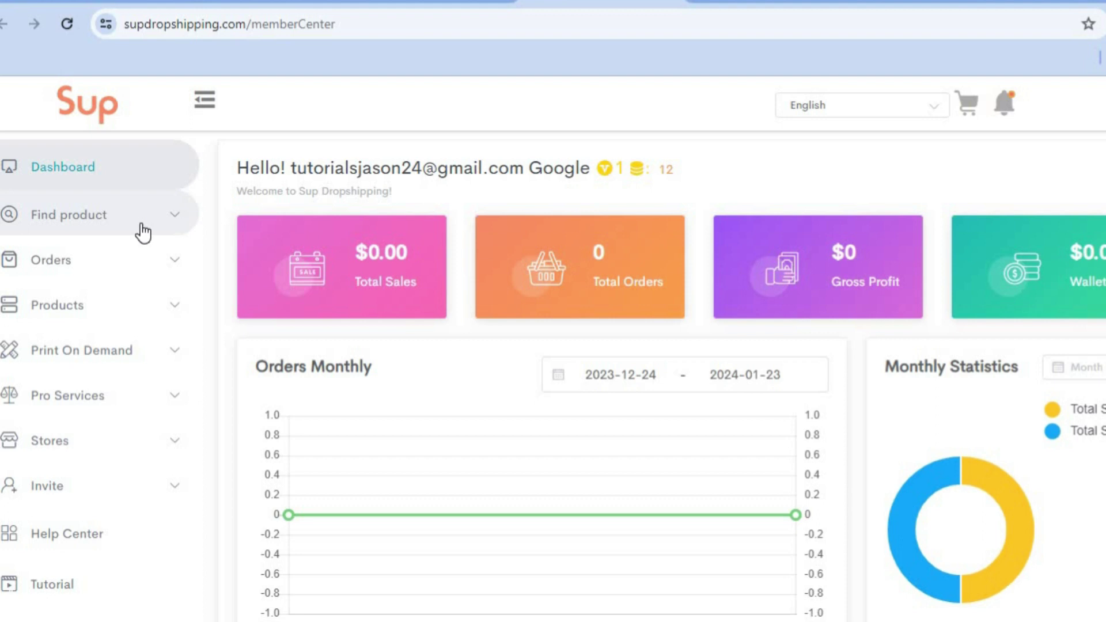
click(143, 229)
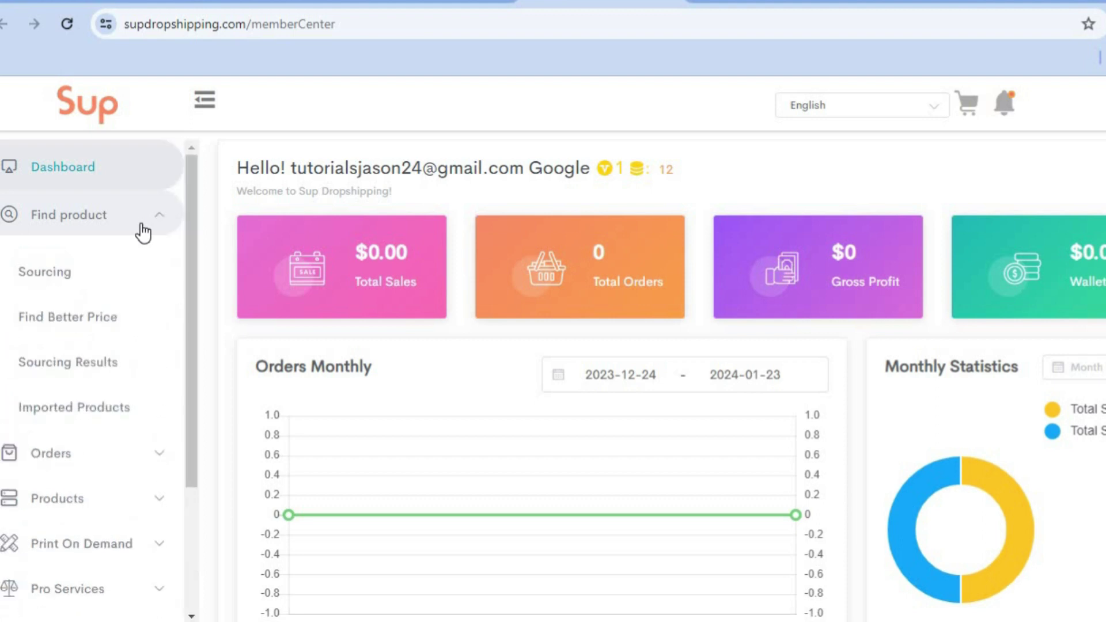
click(121, 411)
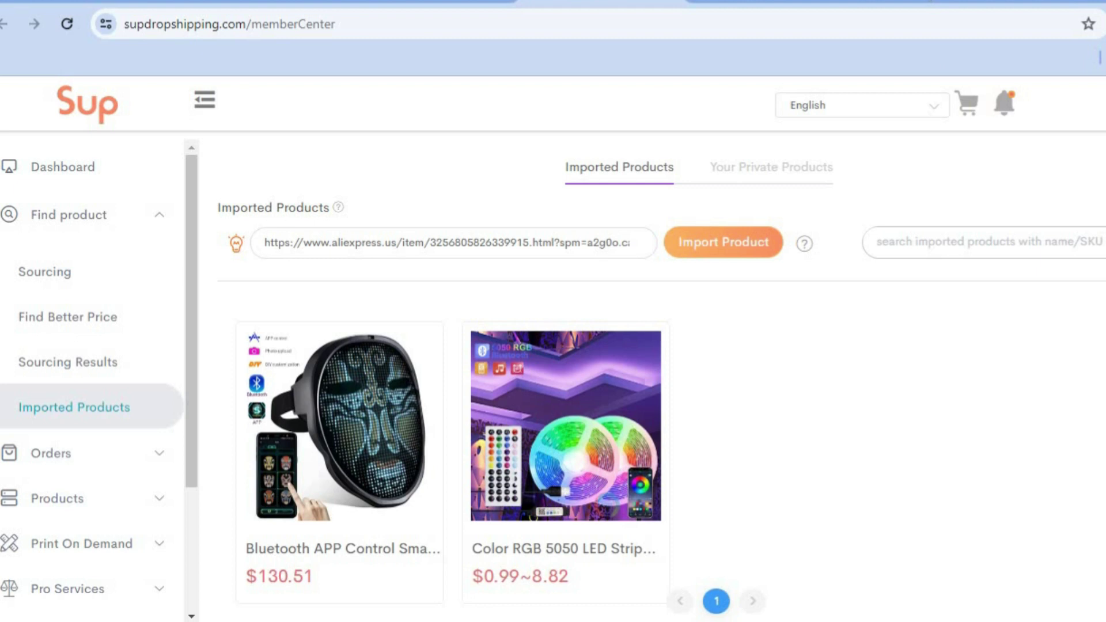
Select the LED face mask's product URL on AliExpress and return to Sup's Imported Products page.
click(339, 426)
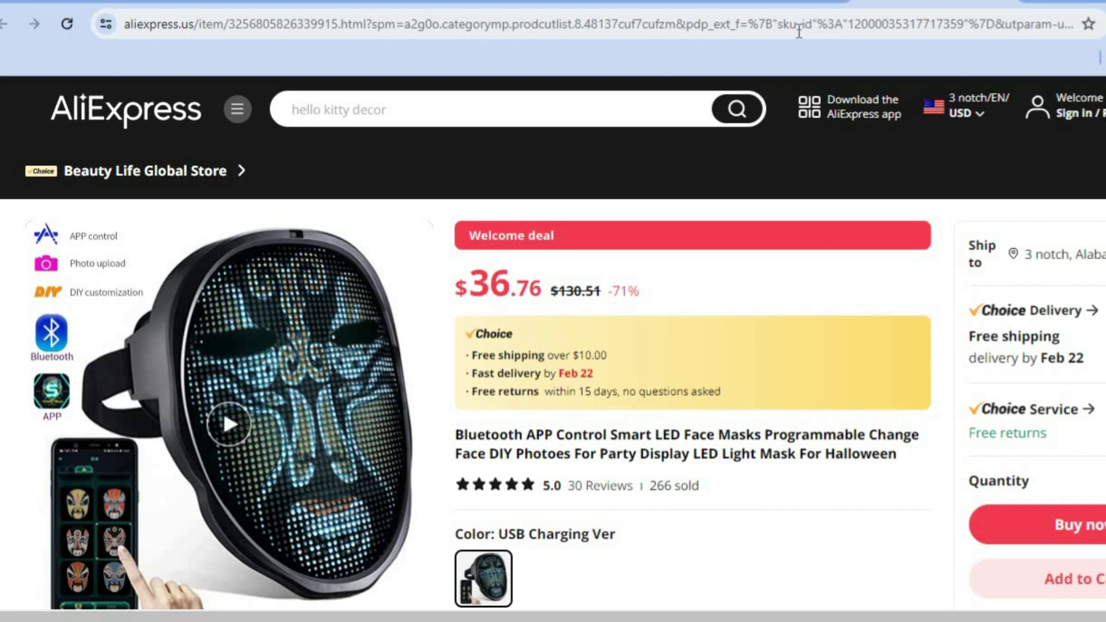
click(798, 32)
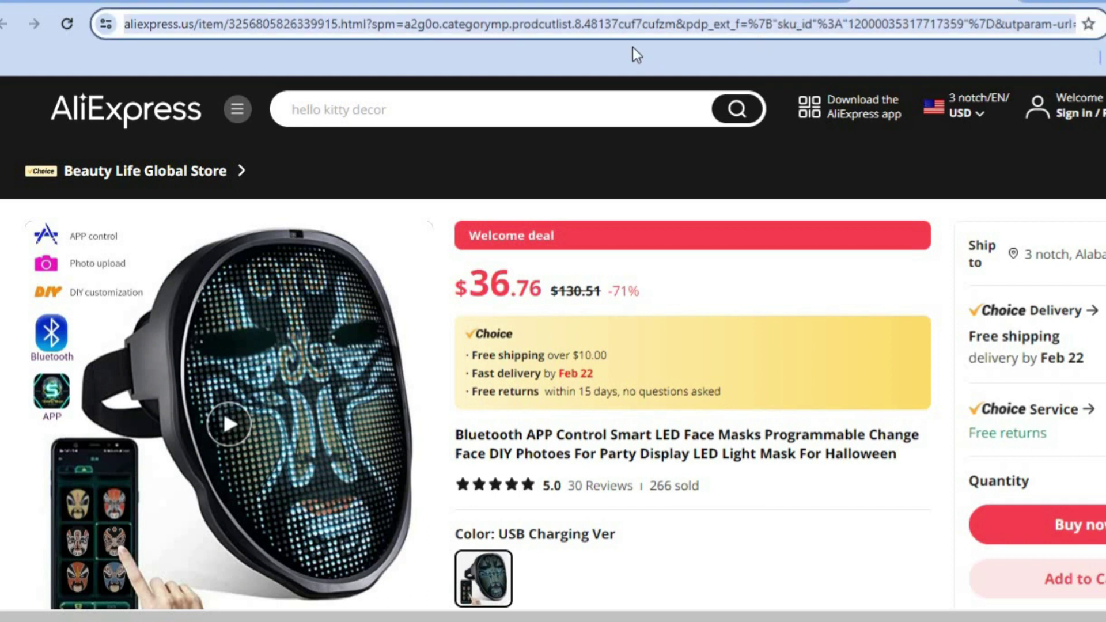
key(ctrl+Tab)
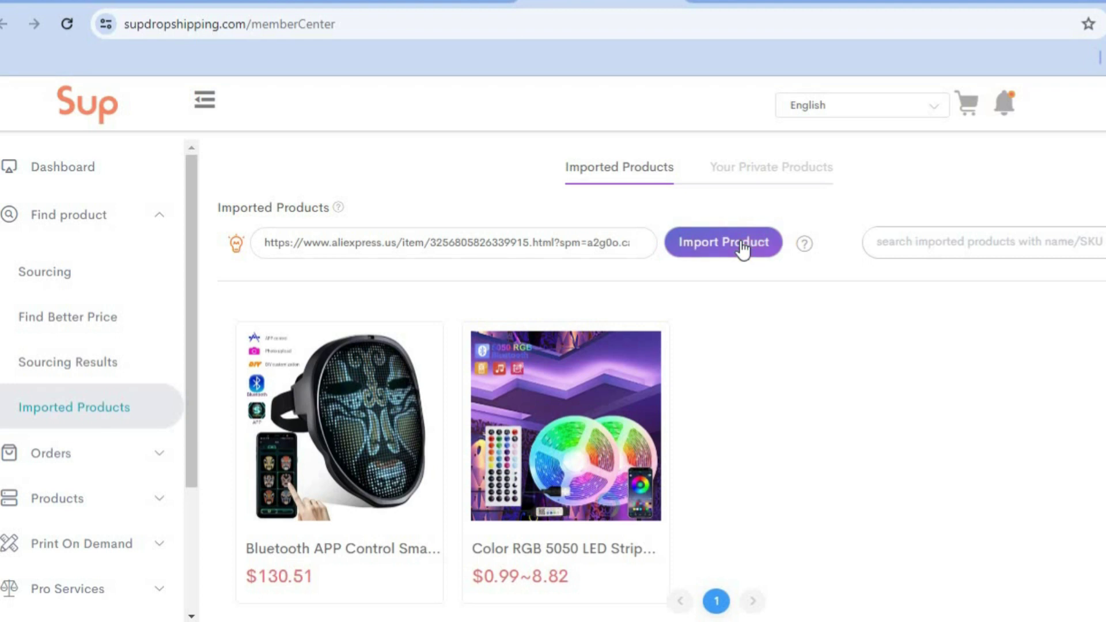
mouse_move(313, 390)
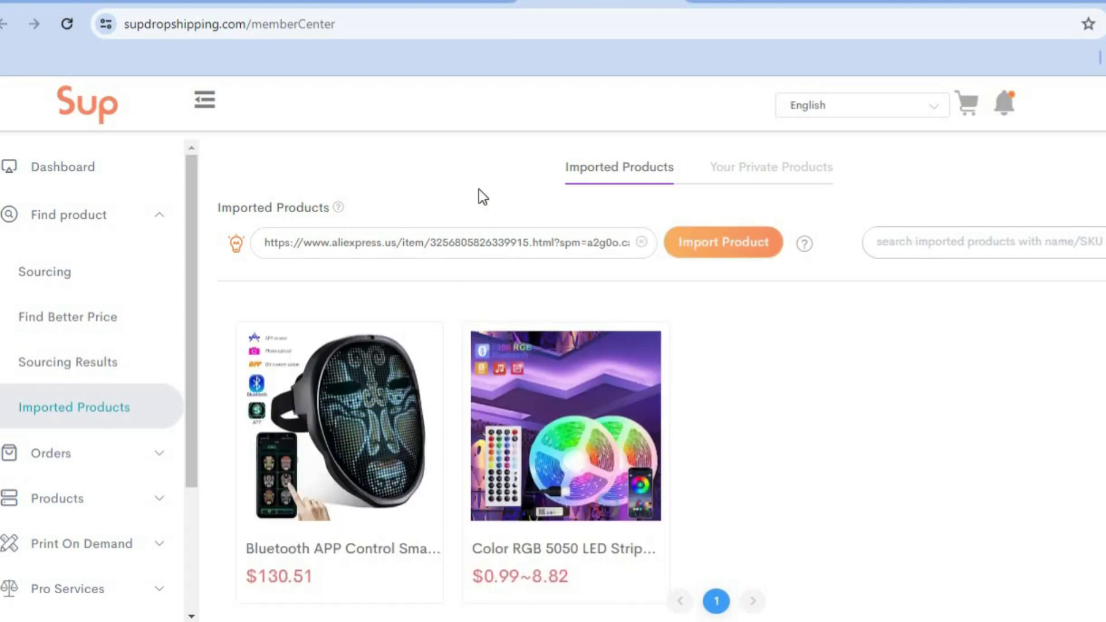
Switch back to Ecwid, leave the Sup Dropshipping app page and open the Website overview.
click(419, 5)
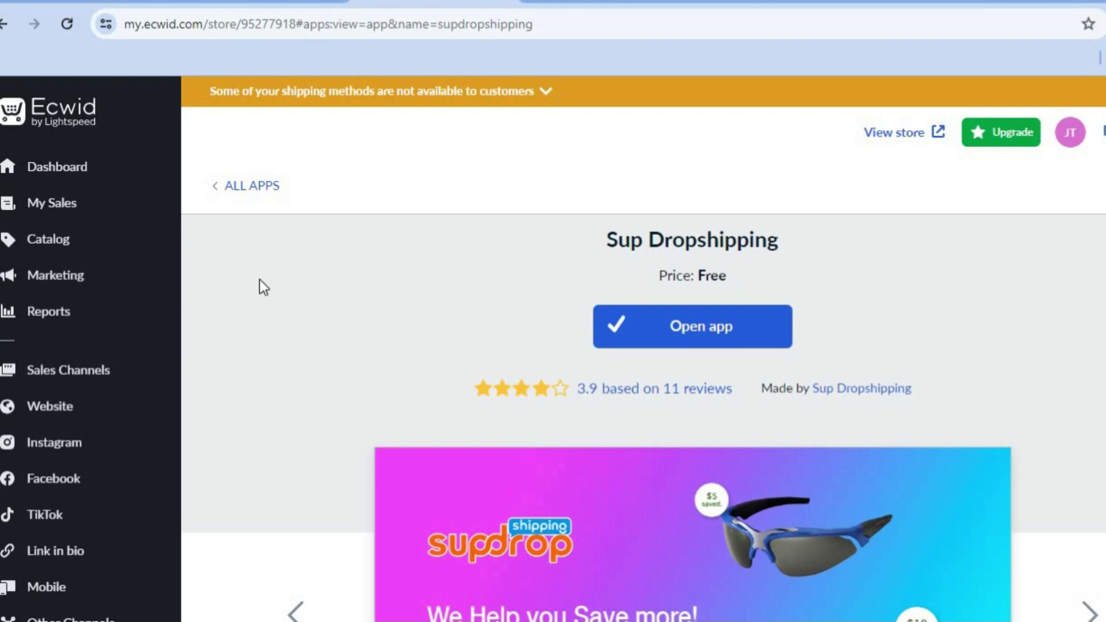
click(227, 184)
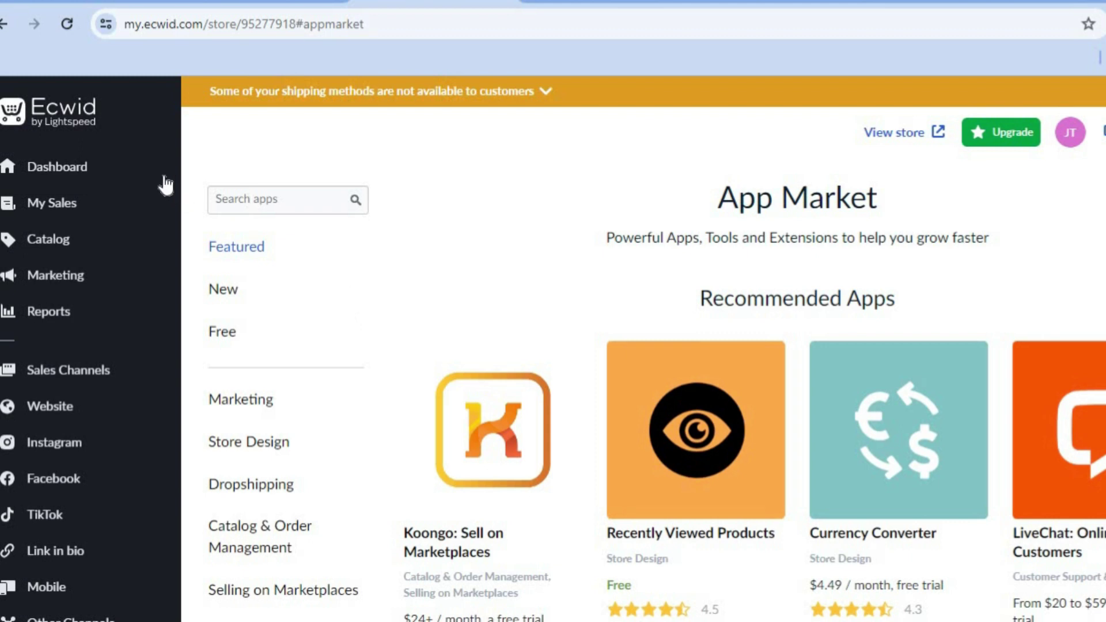
mouse_move(152, 253)
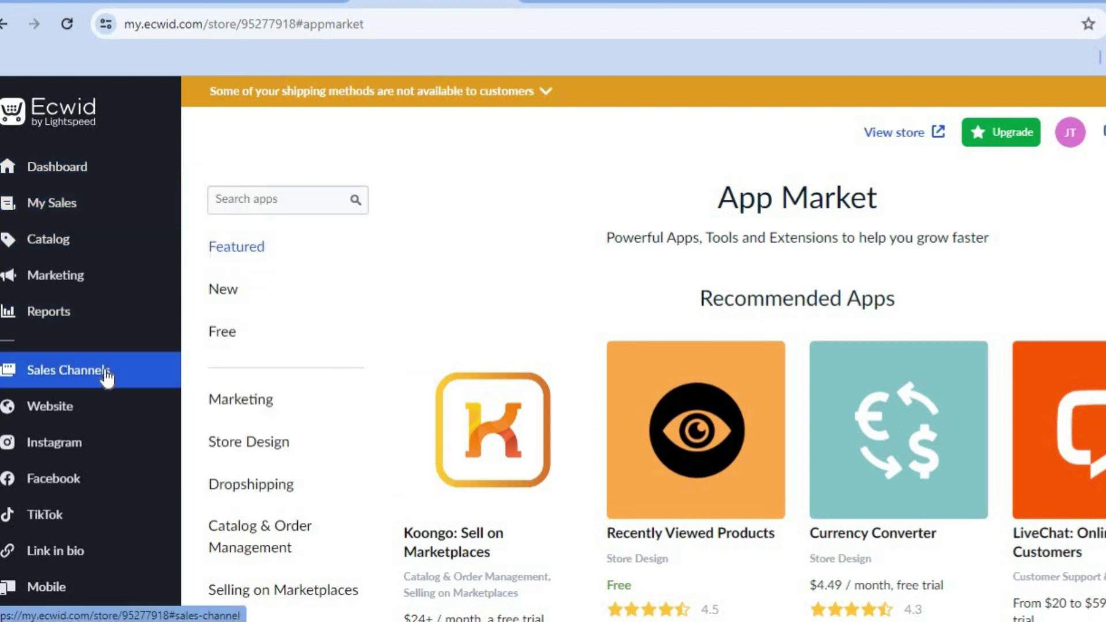
click(106, 410)
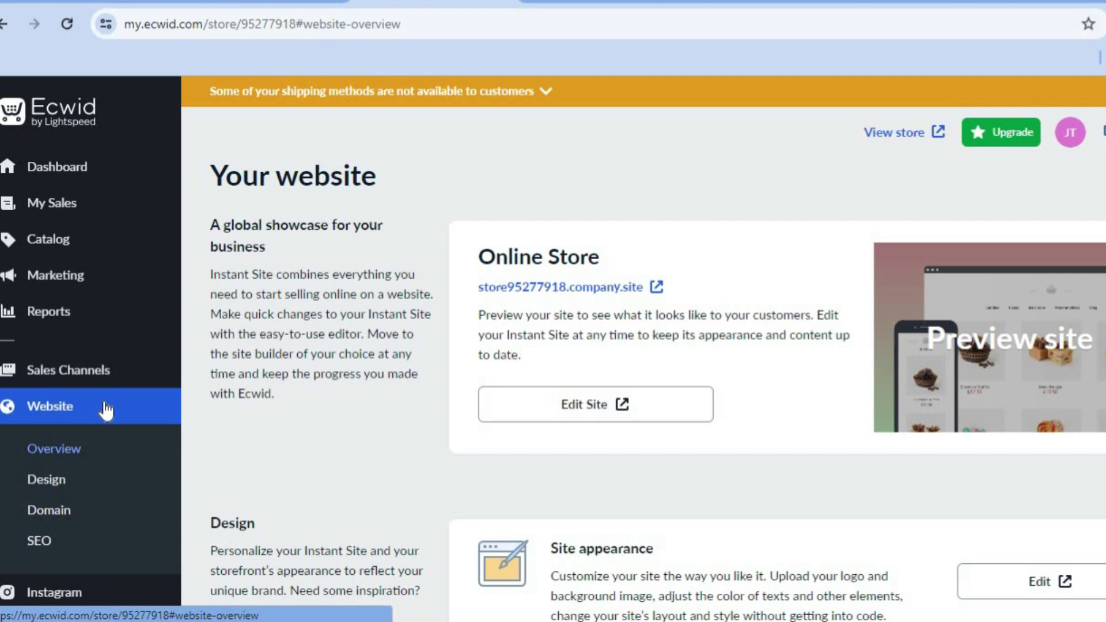
Go to the website's Design section and open Site content for editing.
click(74, 486)
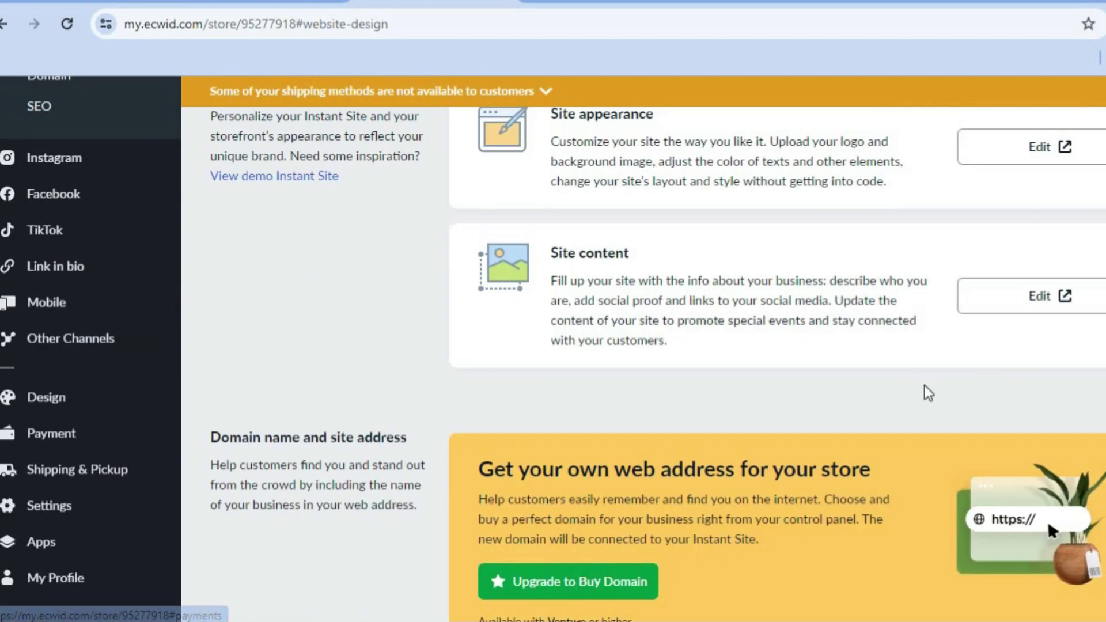
scroll(1048, 521, up, 5)
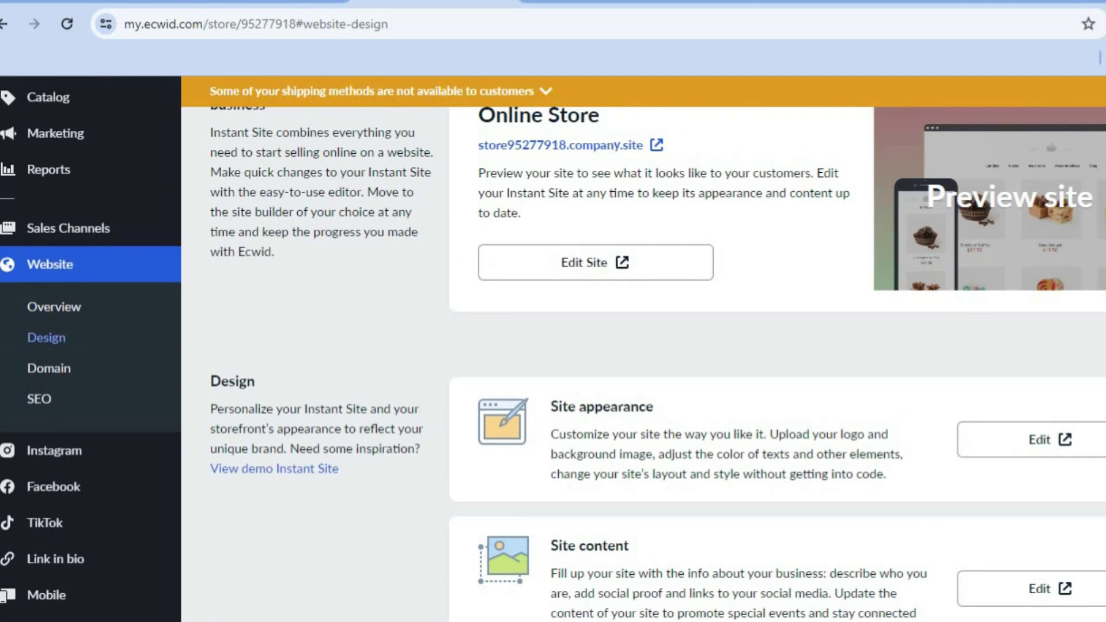
scroll(643, 349, down, 3)
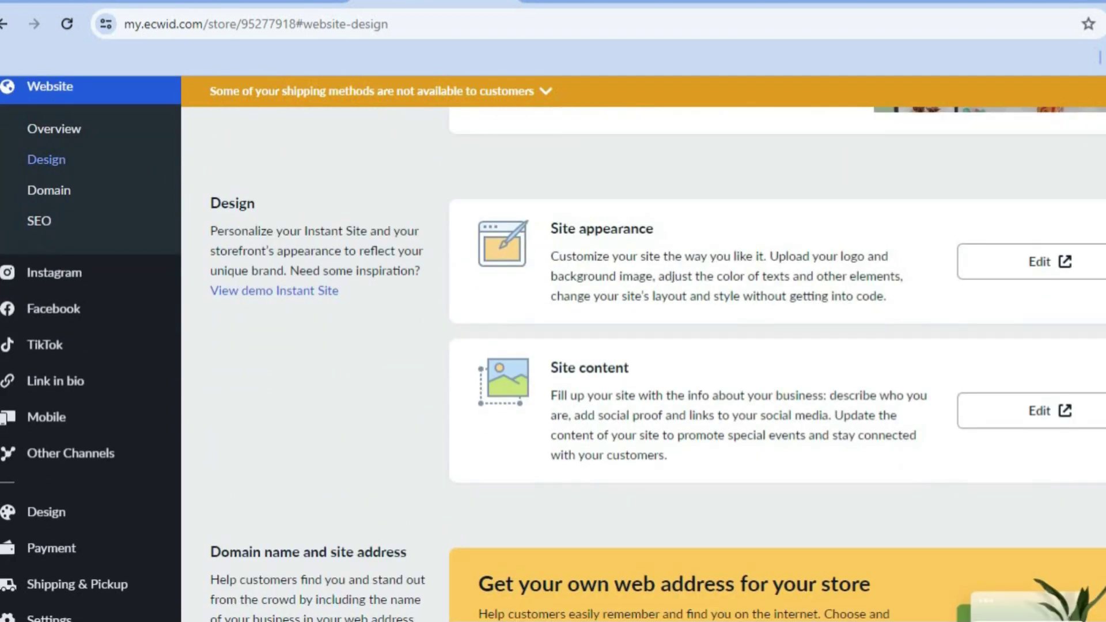
click(1050, 420)
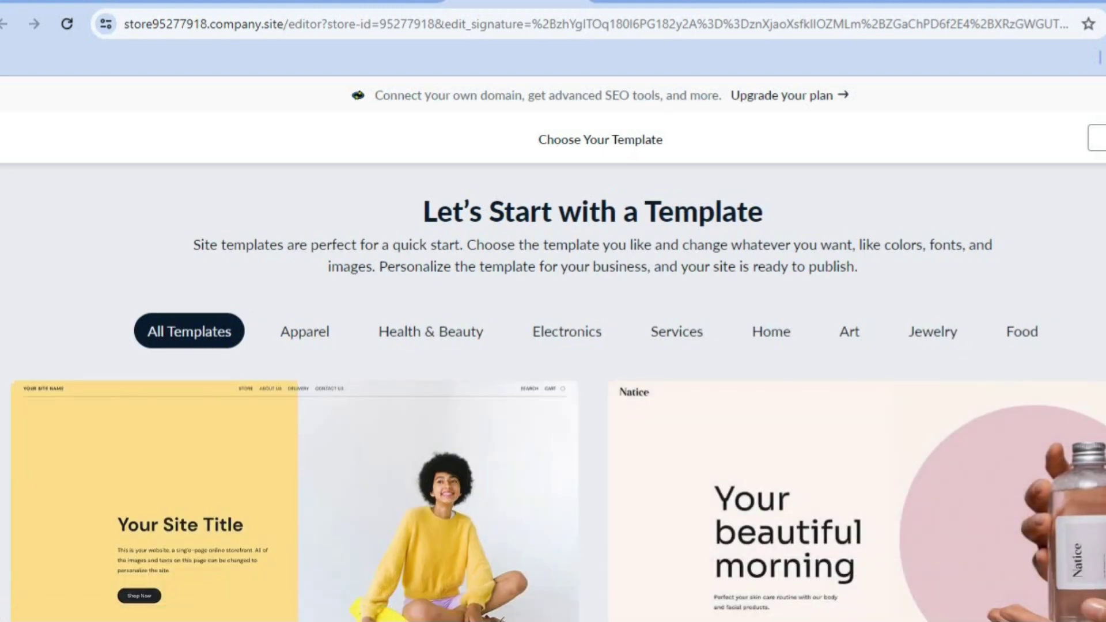
Browse the site templates in the Apparel, Health & Beauty, Electronics, Services and Home categories.
scroll(553, 403, down, 3)
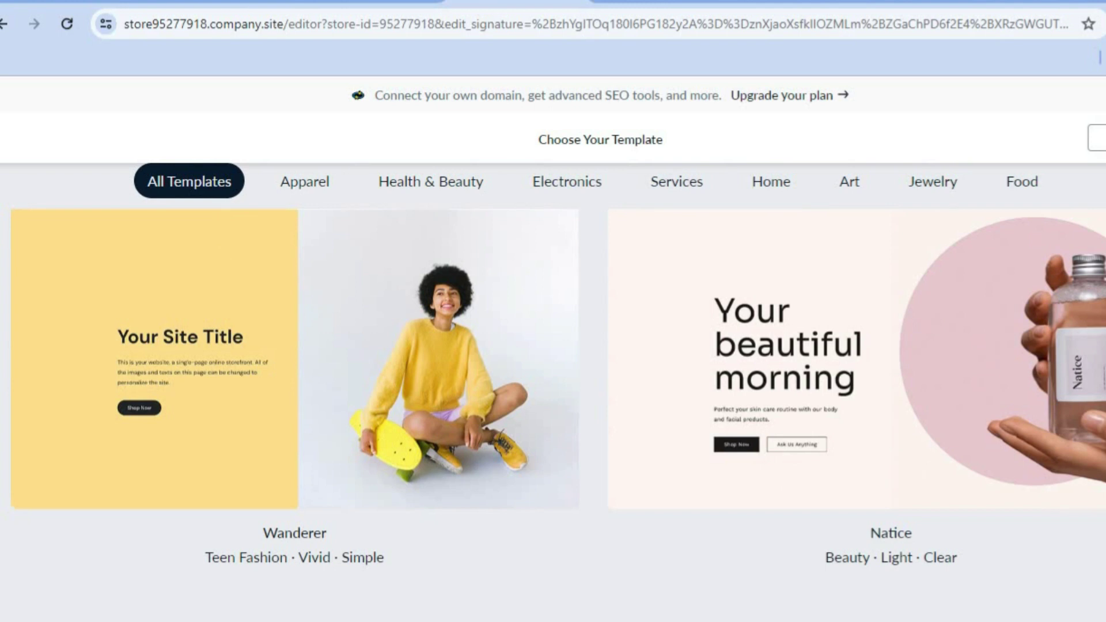
scroll(552, 403, up, 1)
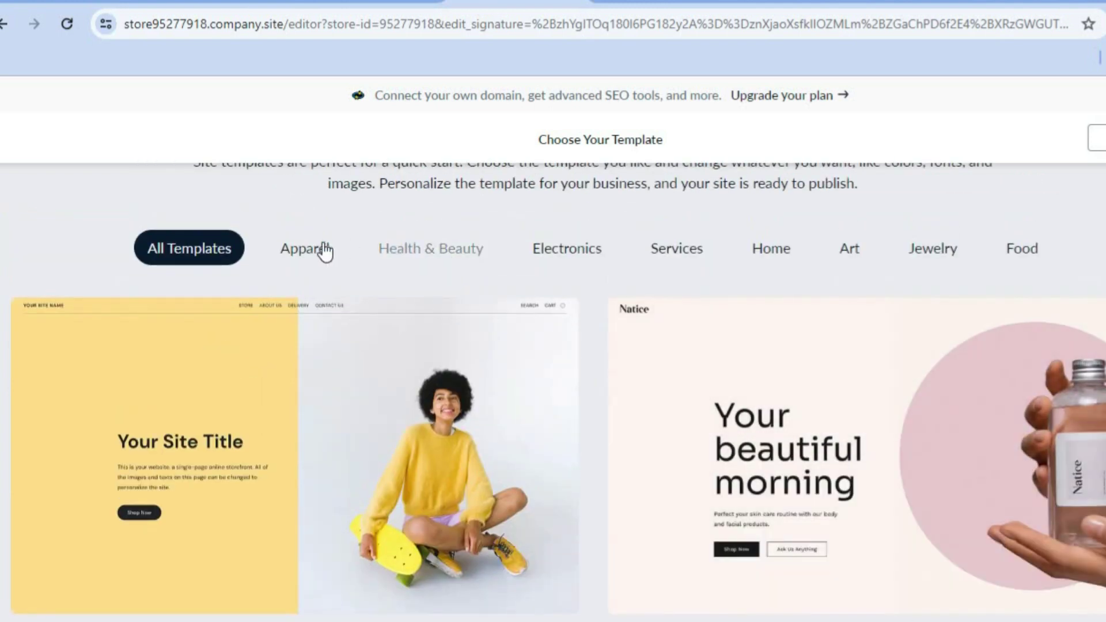
click(313, 251)
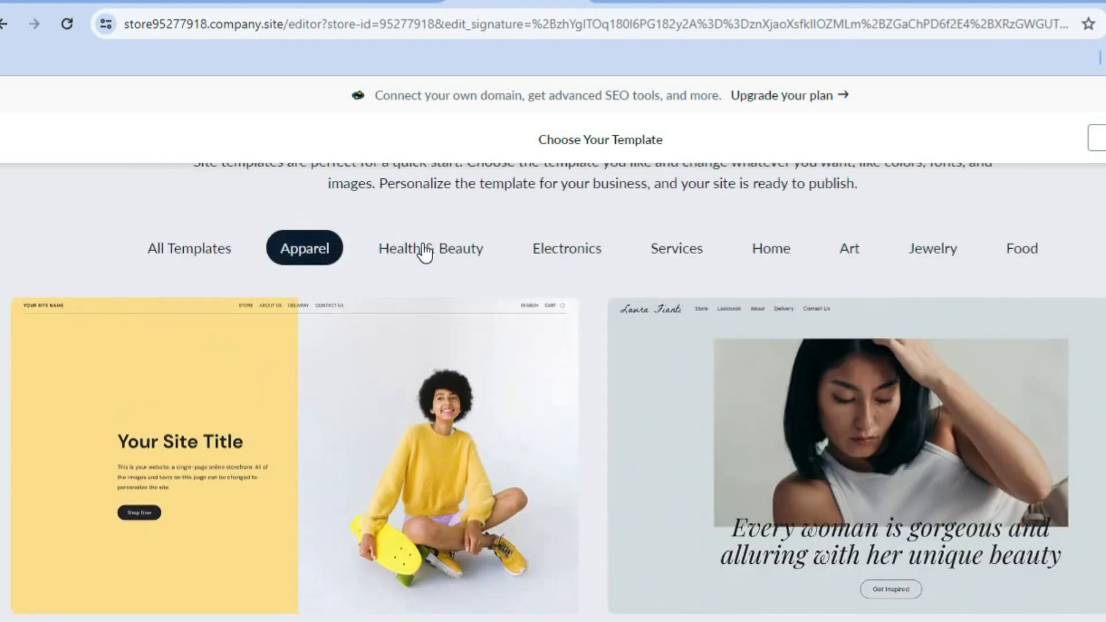
click(440, 252)
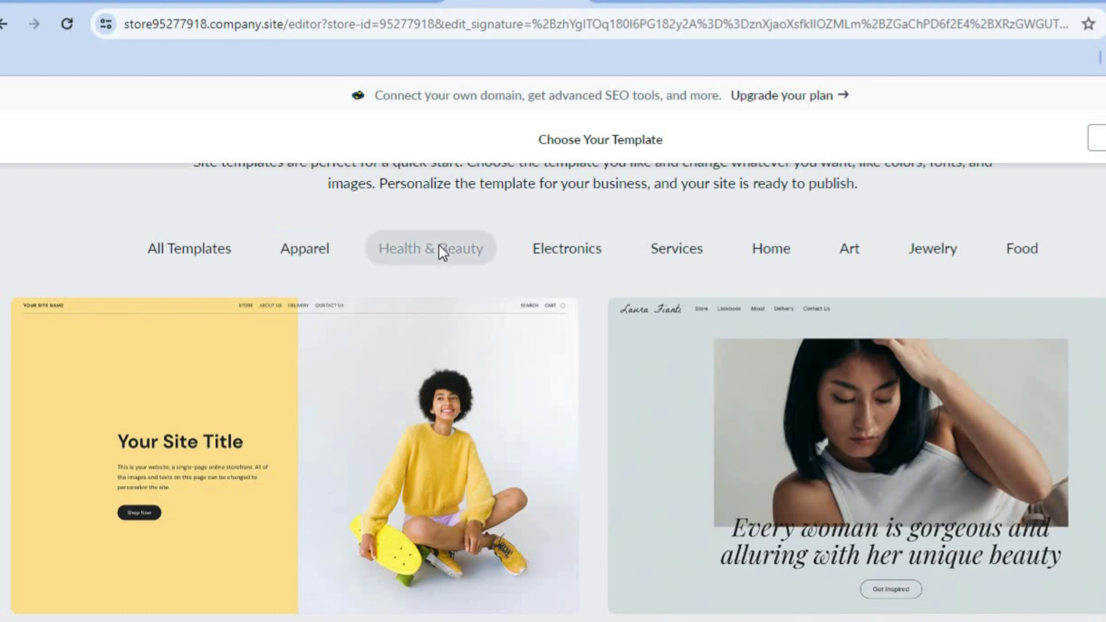
click(558, 249)
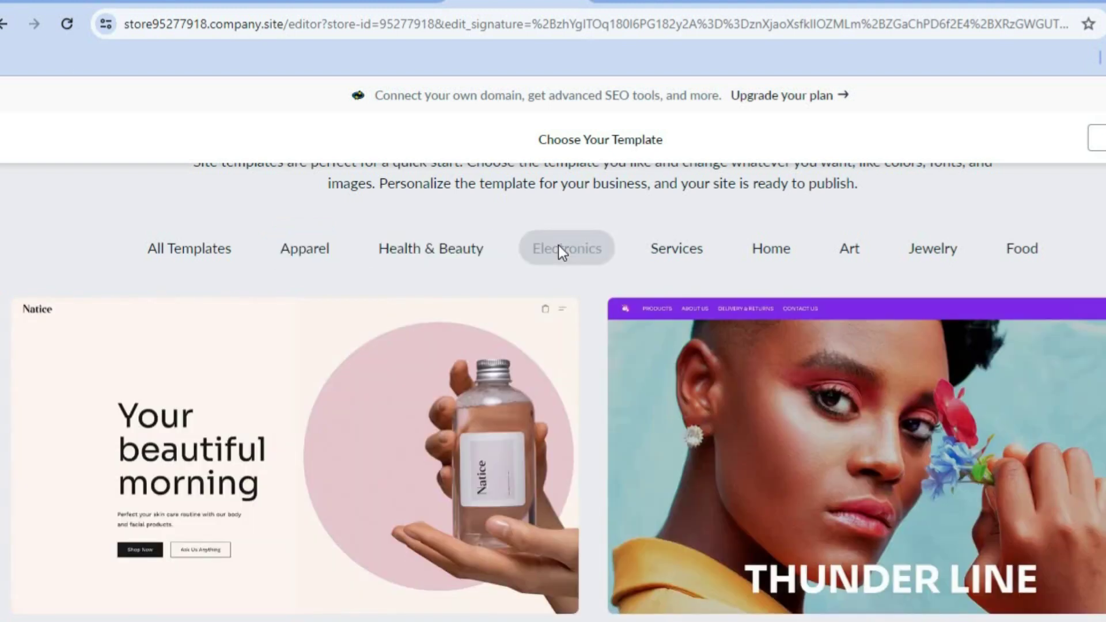
click(674, 248)
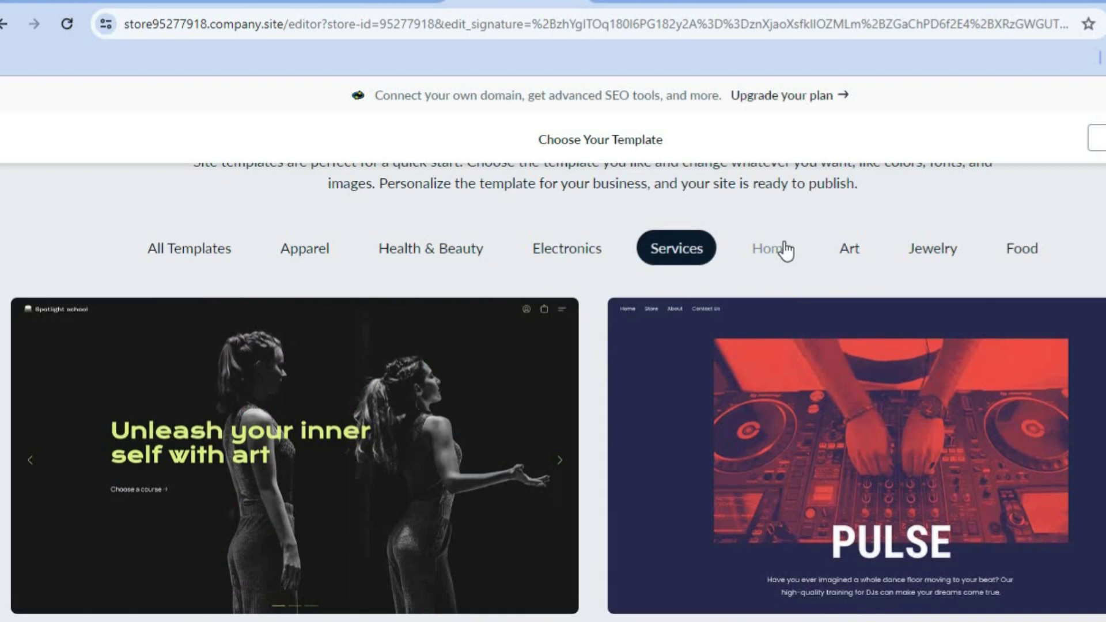
click(782, 247)
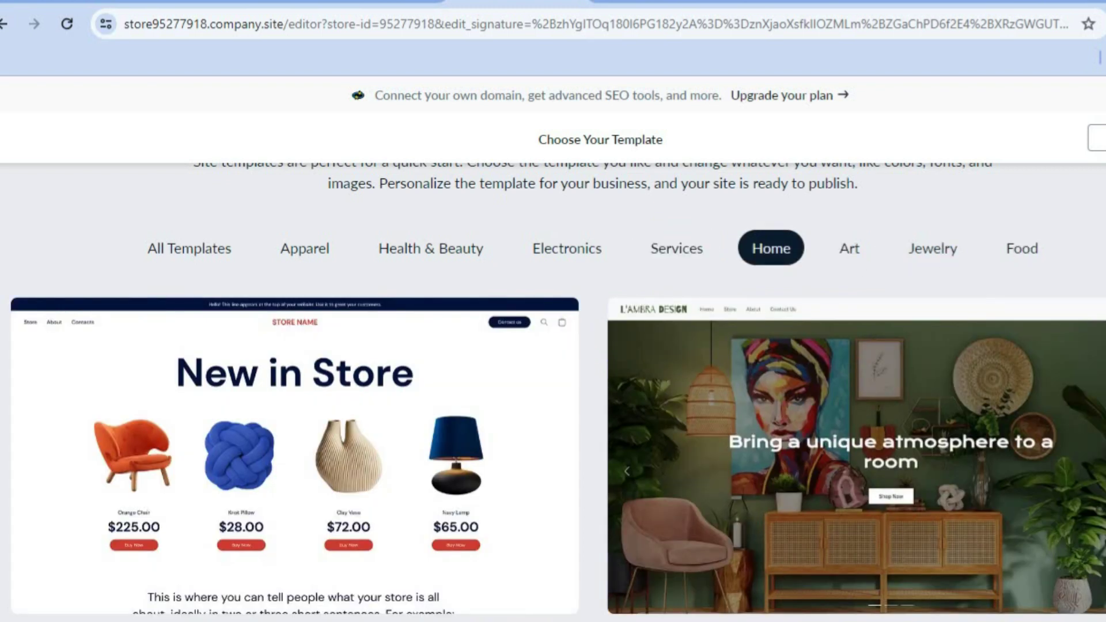
Look through the Home and Electronics site templates and the beginning of the full template list.
scroll(552, 391, down, 12)
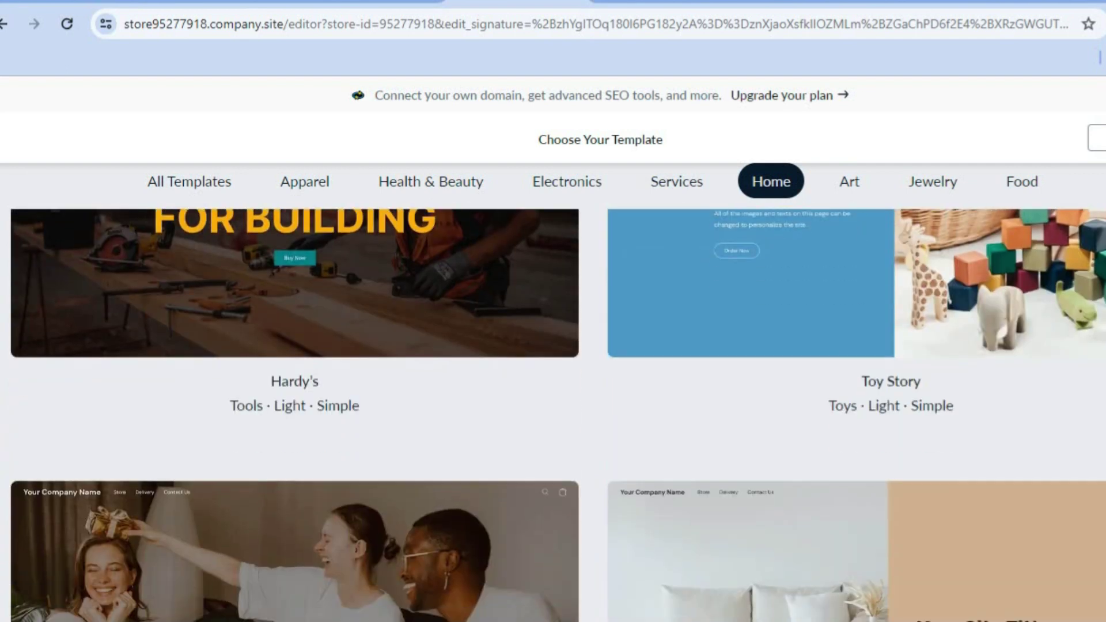
scroll(553, 392, down, 2)
scroll(552, 392, up, 15)
mouse_move(406, 326)
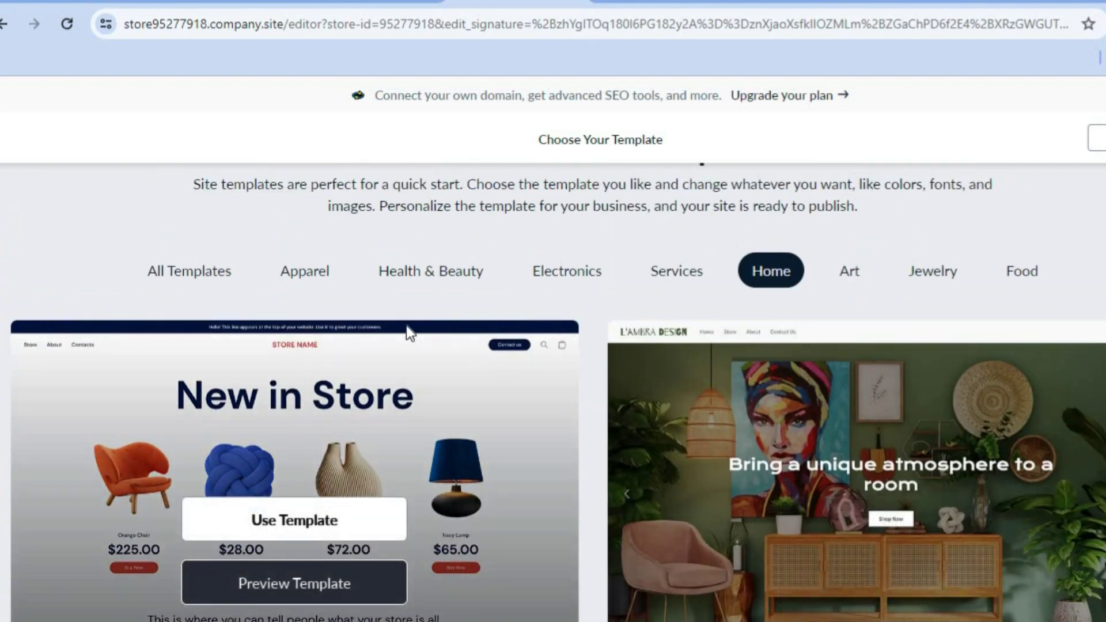
click(573, 272)
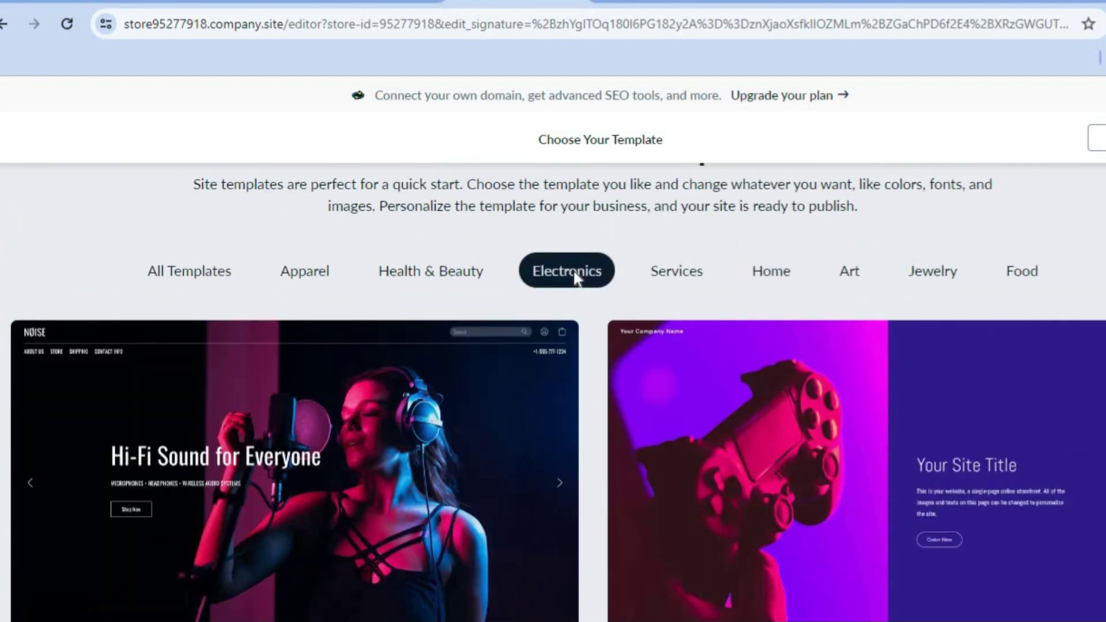
click(173, 272)
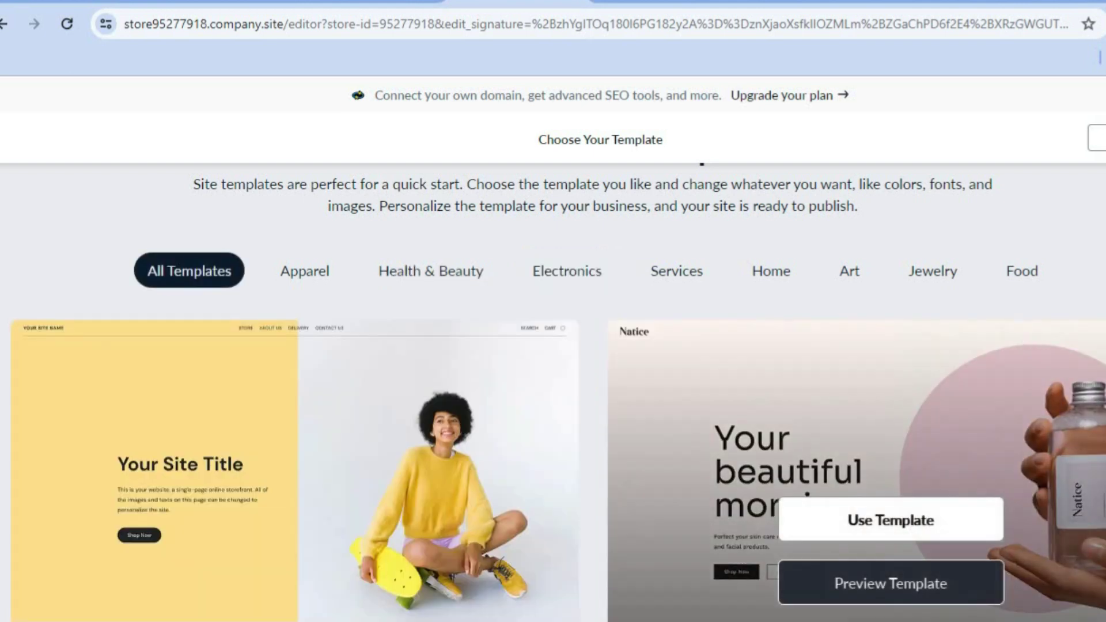
scroll(553, 391, down, 4)
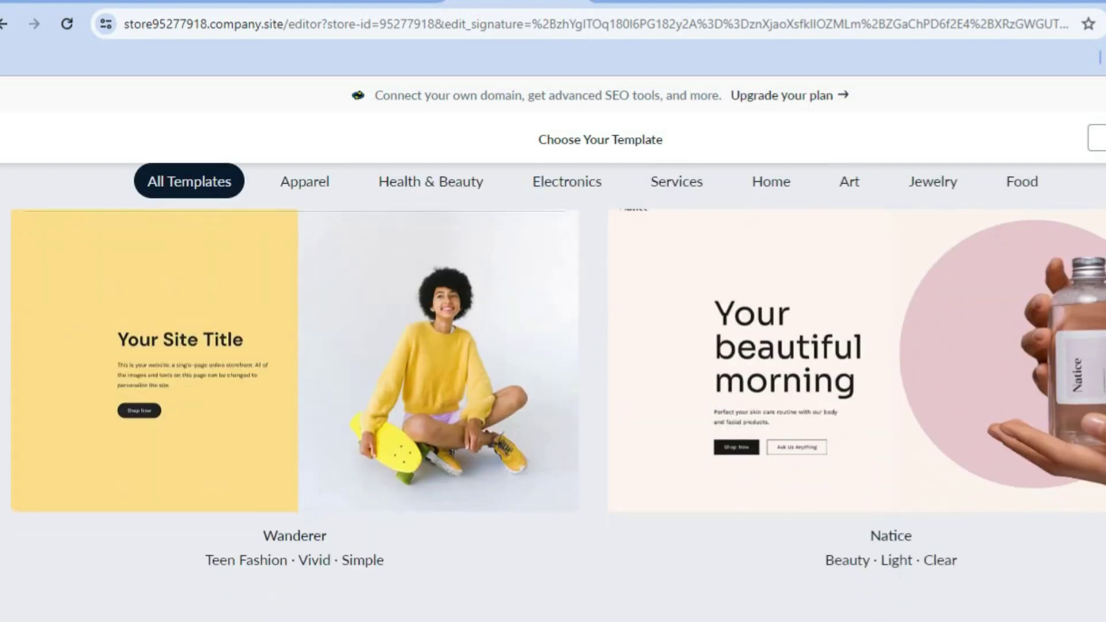
scroll(553, 391, up, 3)
scroll(553, 414, down, 2)
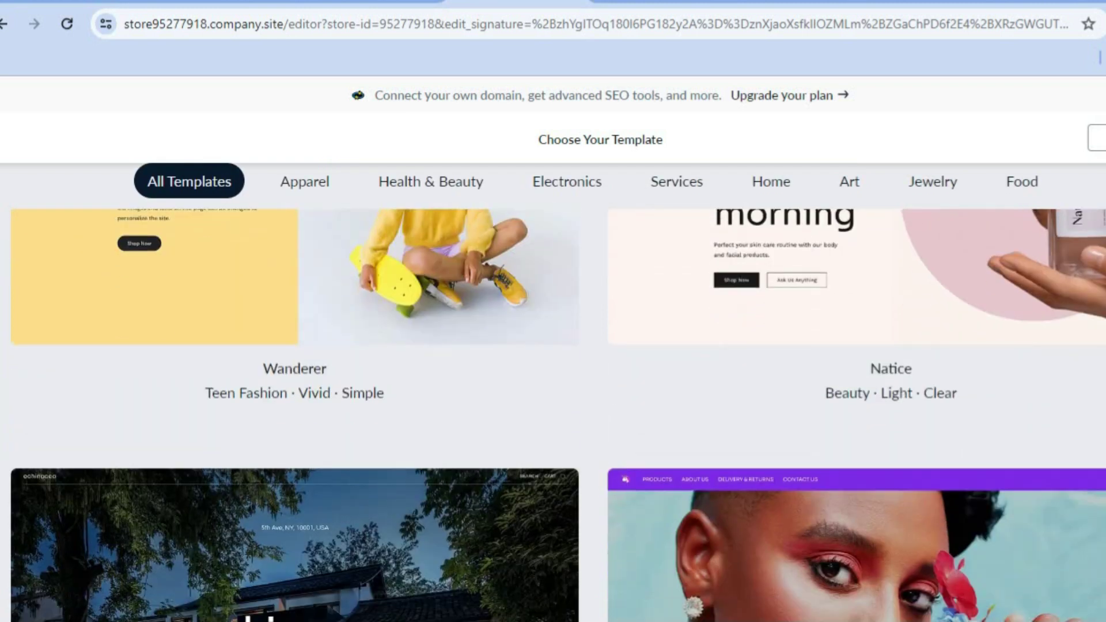
Apply the Wanderer template to the site and dismiss the website introduction.
scroll(553, 414, up, 3)
mouse_move(385, 375)
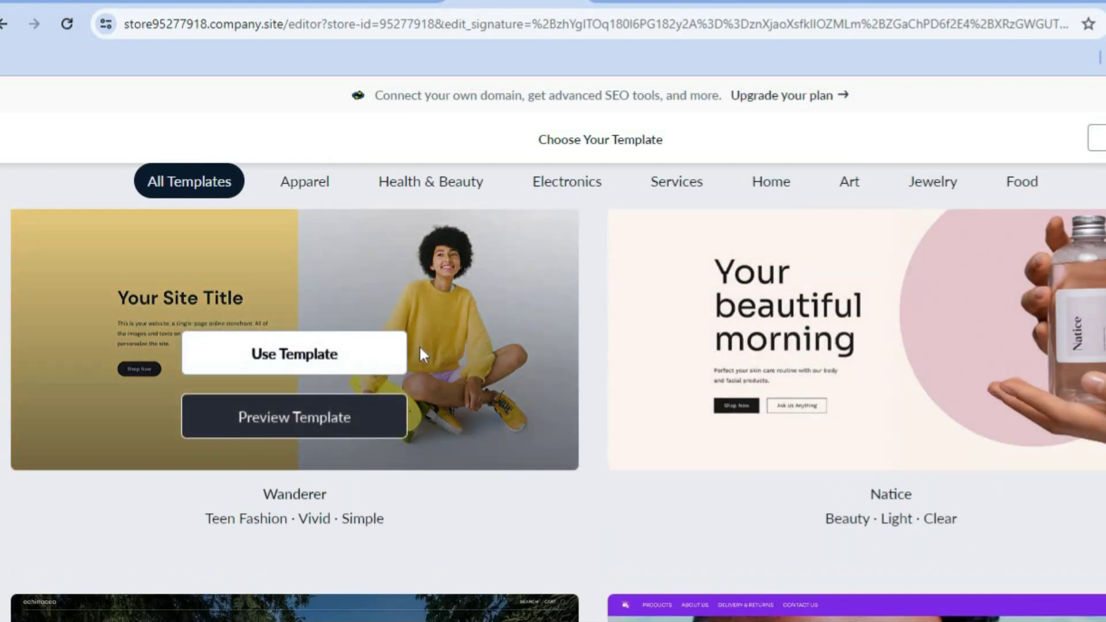
click(327, 352)
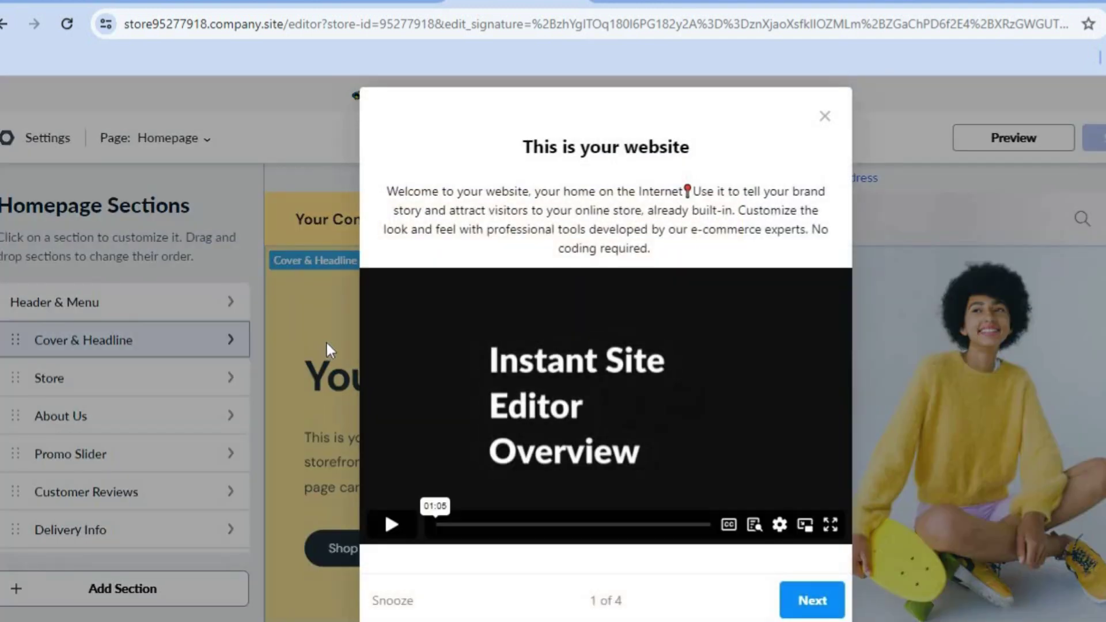
click(825, 116)
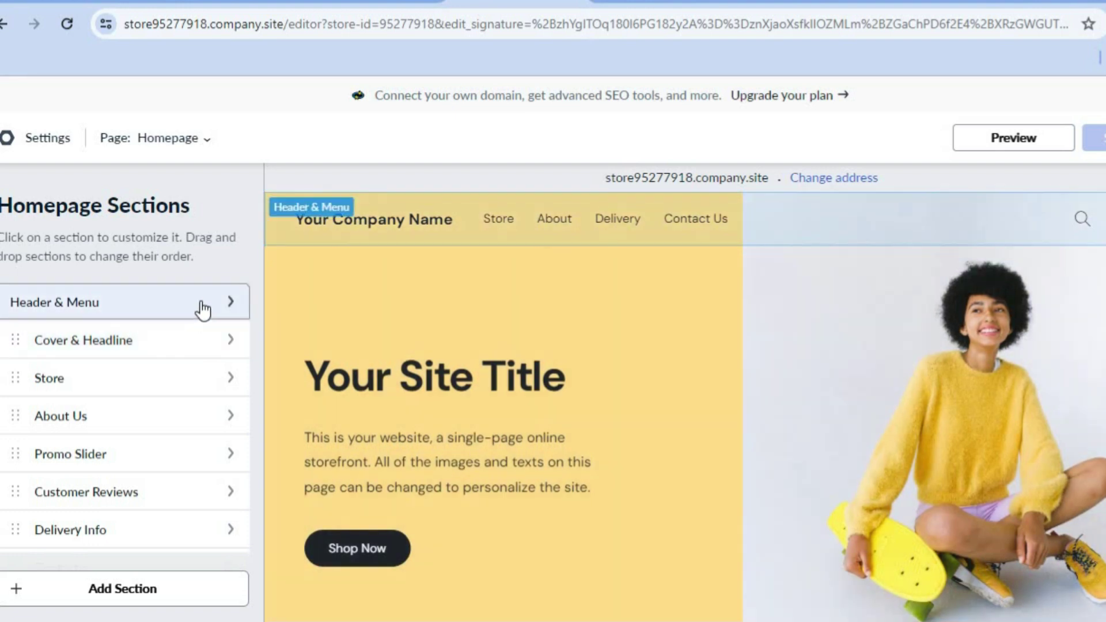
Open the site logo settings of the Header & Menu section and set the logo type to Image.
click(201, 302)
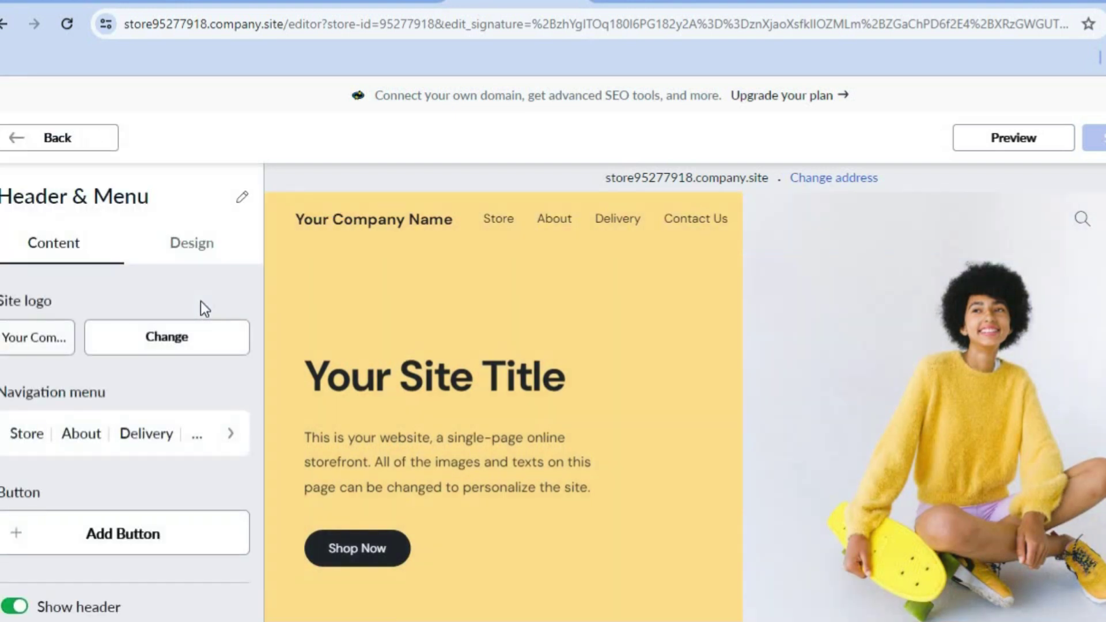
click(42, 343)
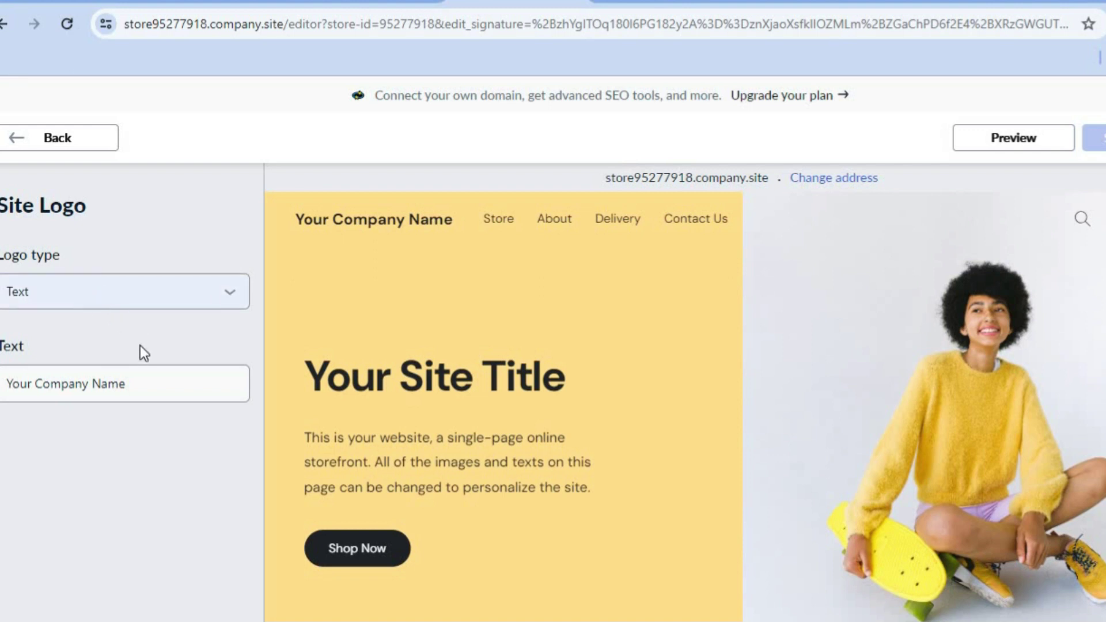
click(183, 300)
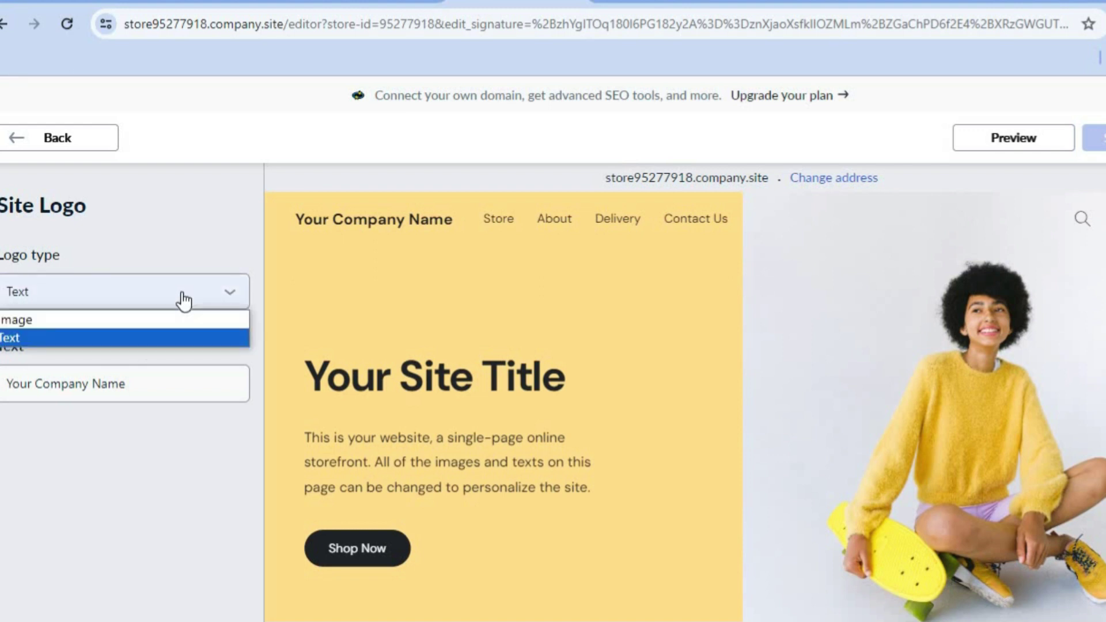
click(163, 320)
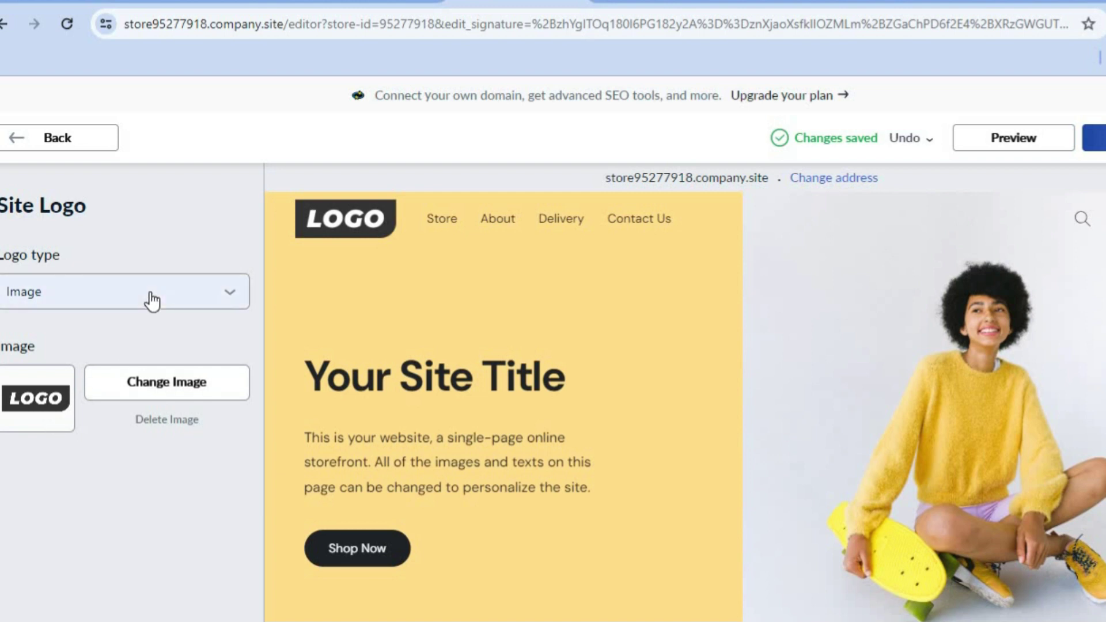
Set the logo type back to Text, replace the placeholder company name with the test store's name, and return to Header & Menu.
click(152, 300)
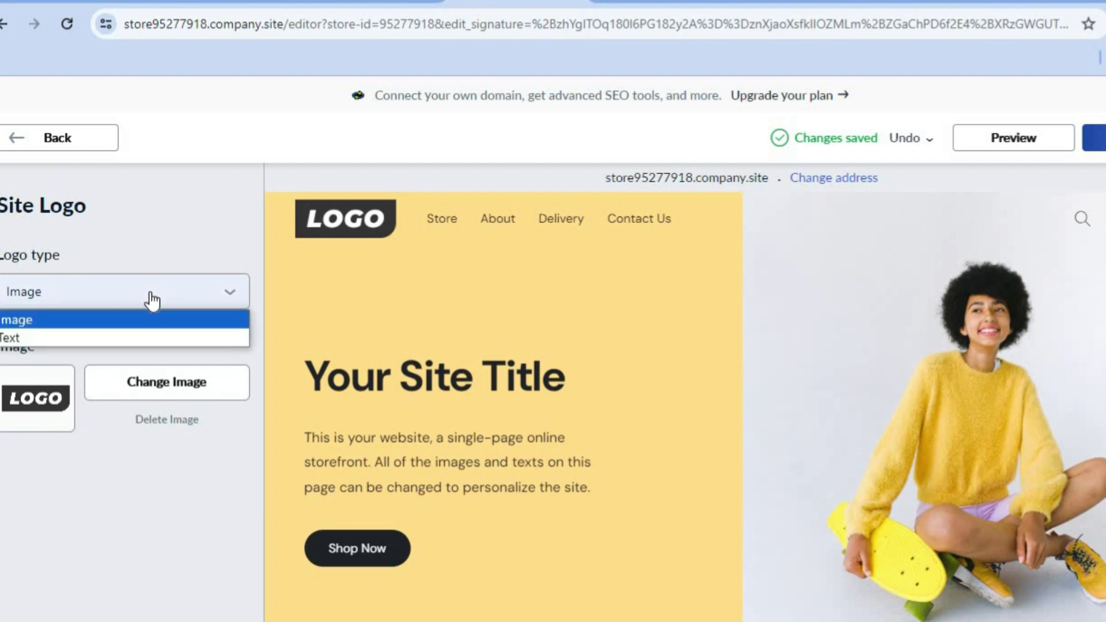
click(126, 338)
click(132, 378)
drag(131, 384, 6, 383)
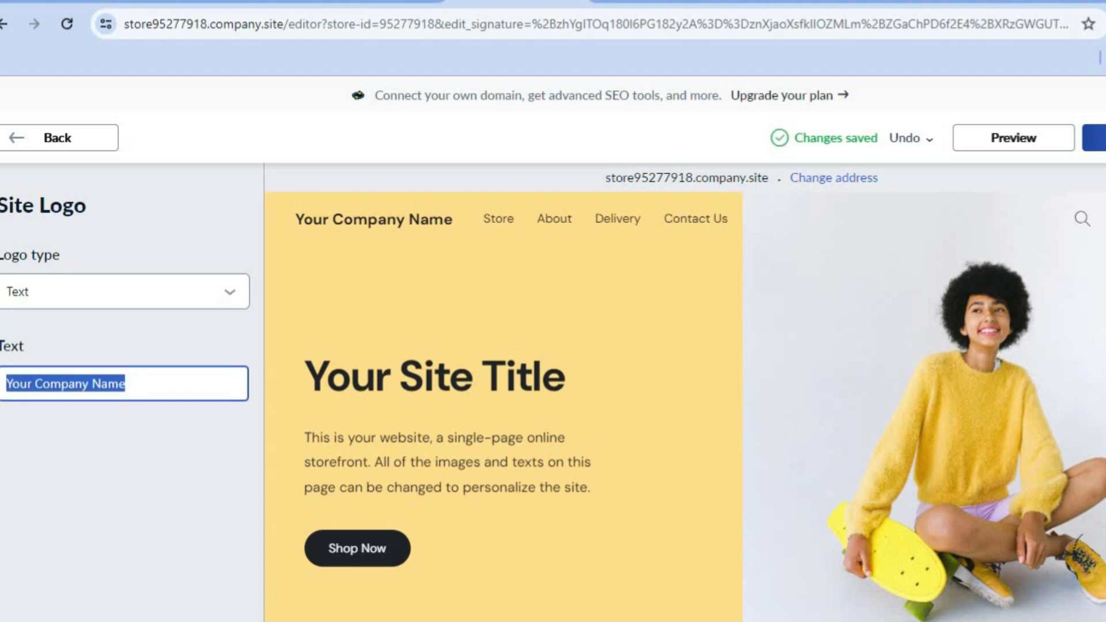
text(JAS)
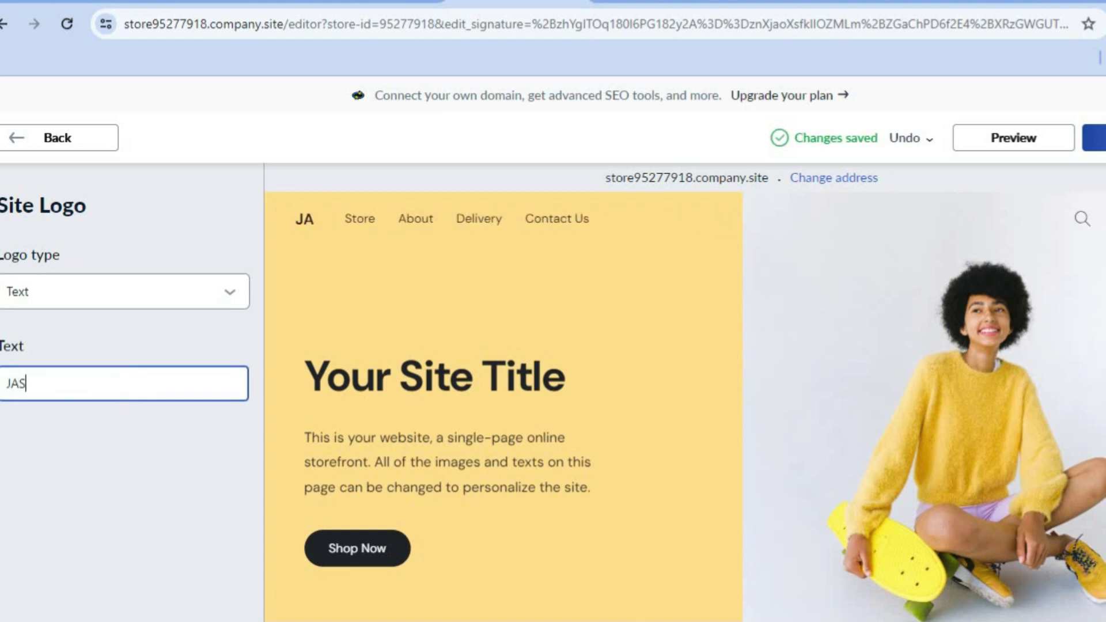
text(ON TEST)
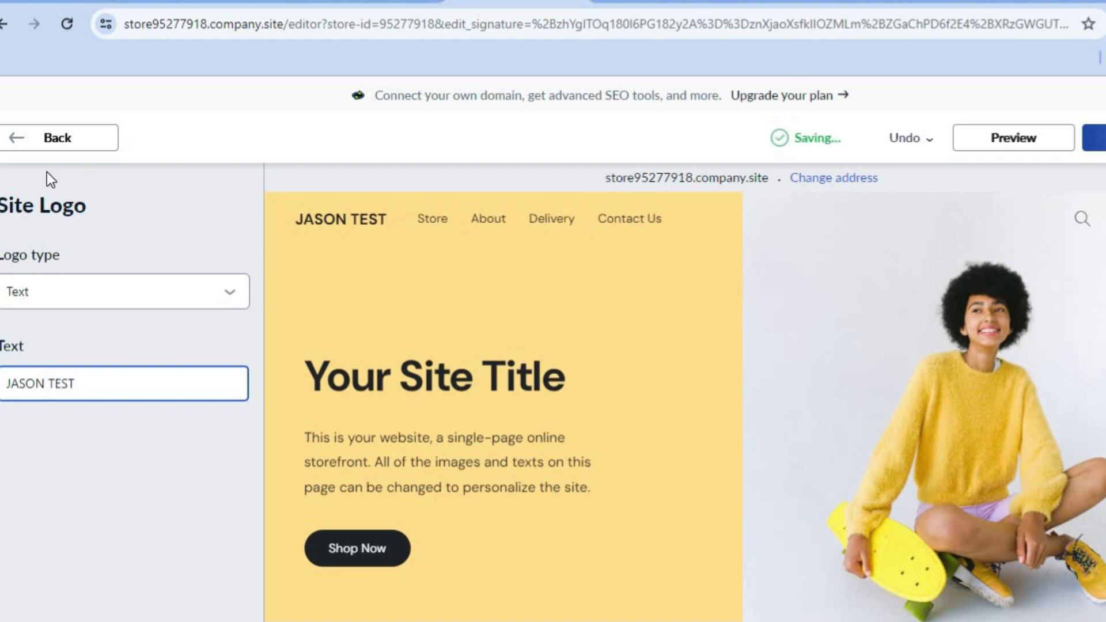
click(22, 144)
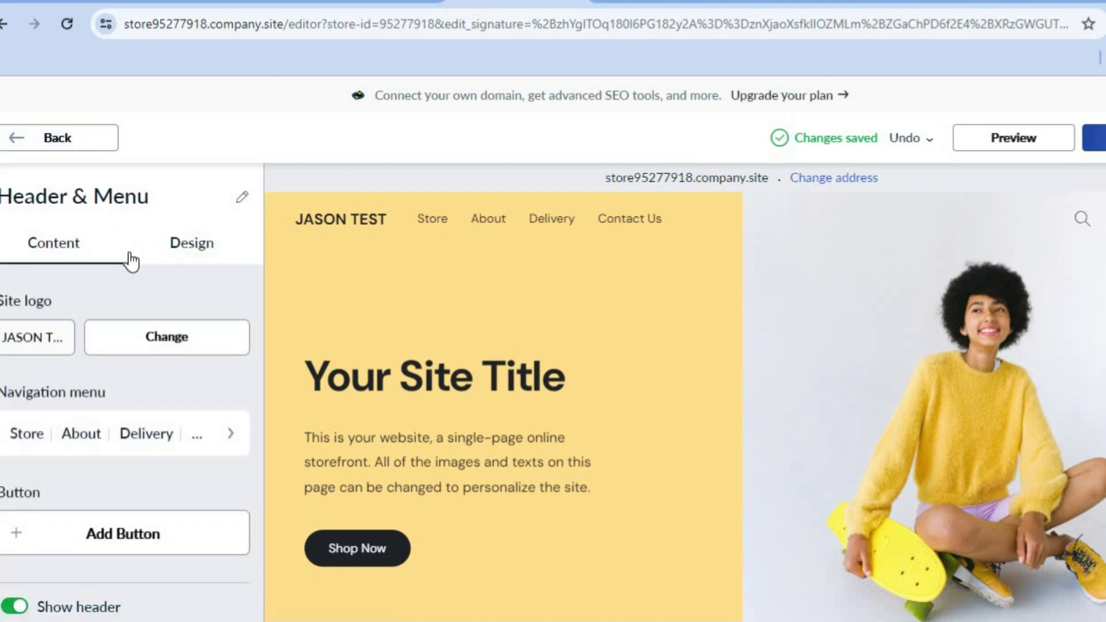
Review the Store item in the header's navigation menu and the options for adding a header button.
click(226, 433)
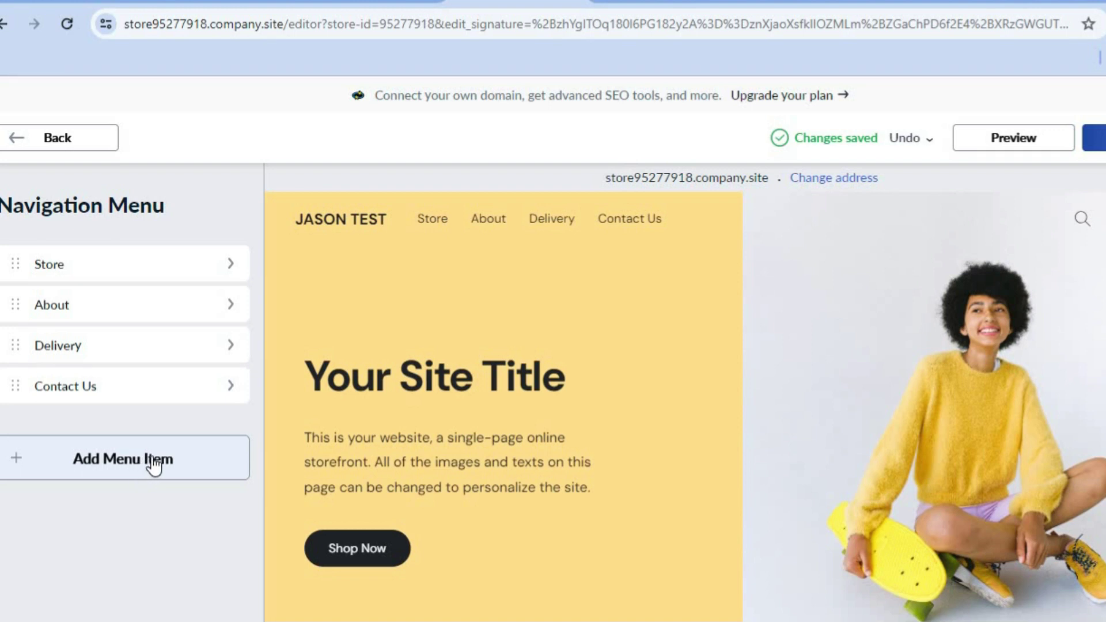
click(215, 263)
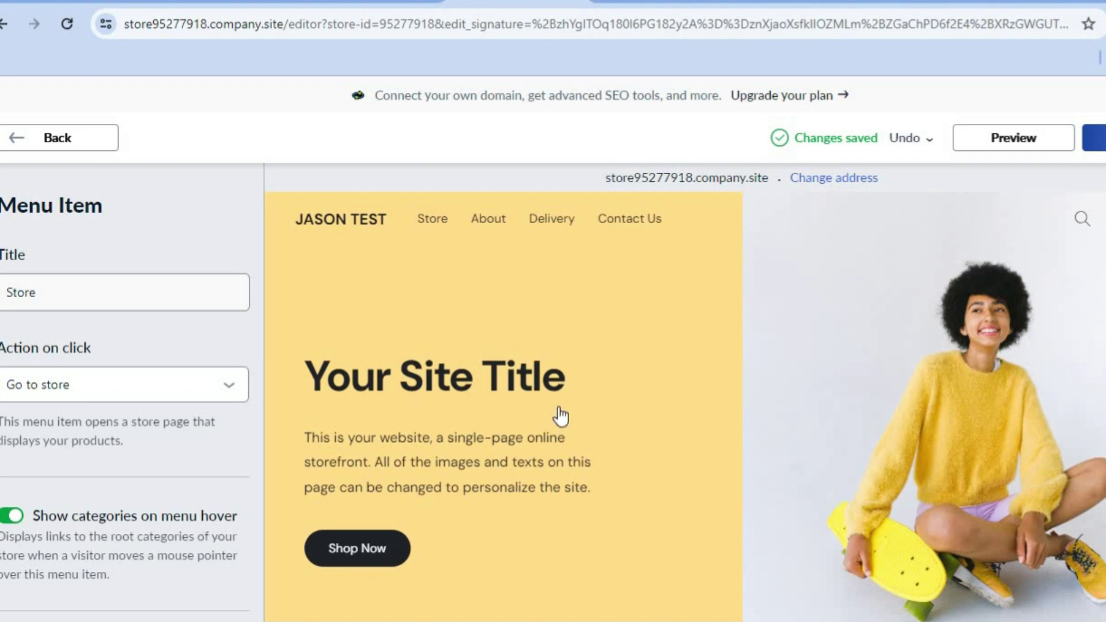
scroll(516, 300, down, 3)
scroll(516, 300, up, 3)
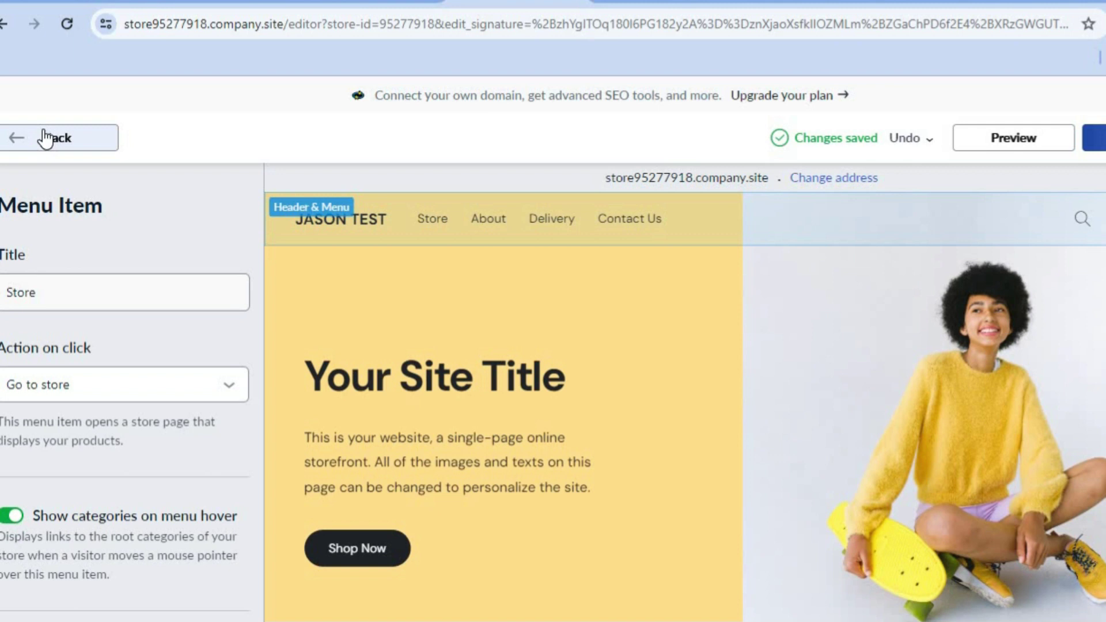
click(45, 138)
click(45, 138)
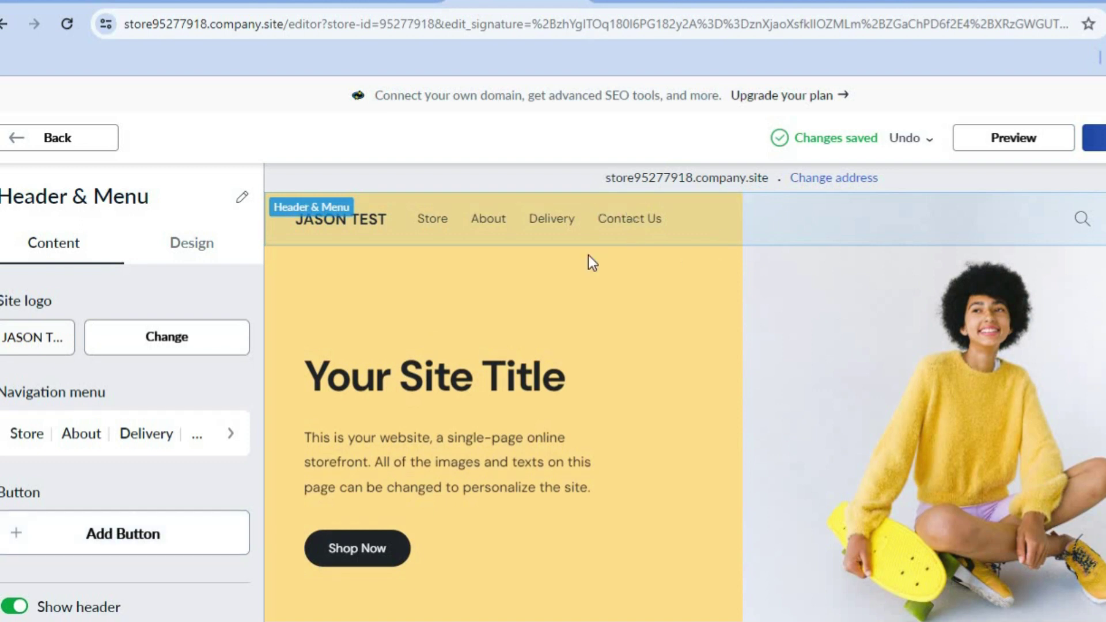
click(177, 542)
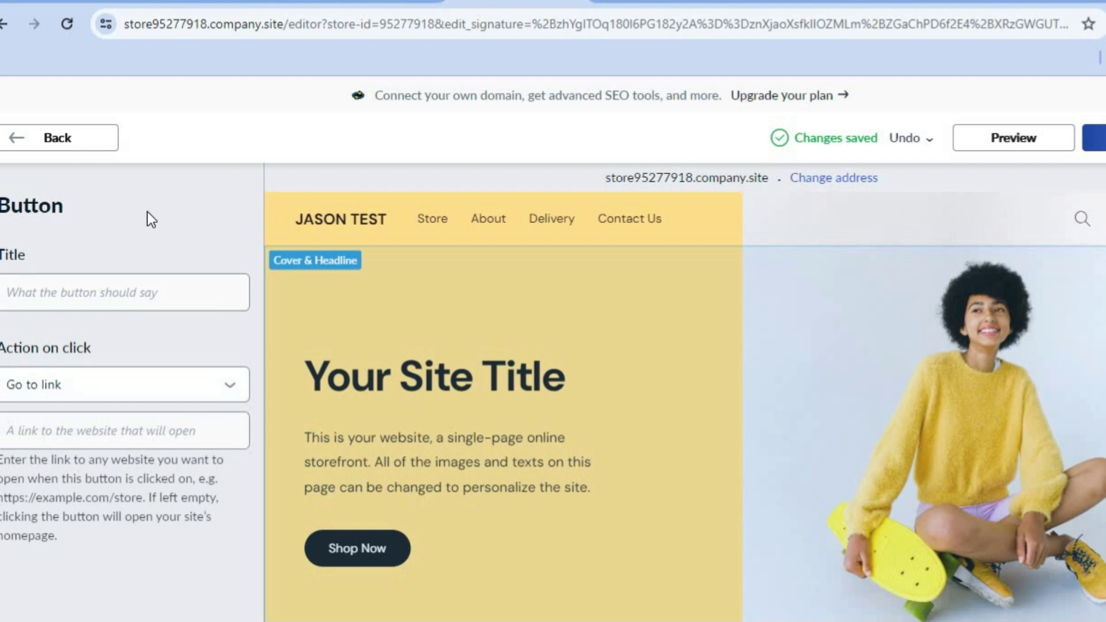
click(41, 142)
Change the header's design to the layout with a collapsed menu and centred logo, and return to the homepage sections.
click(174, 242)
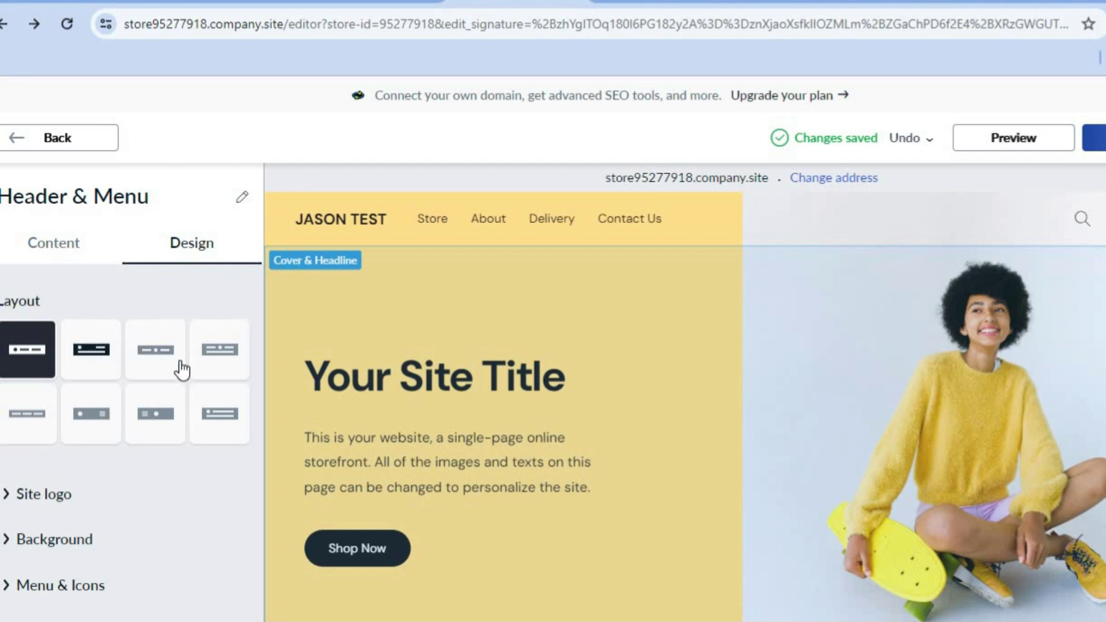
click(163, 417)
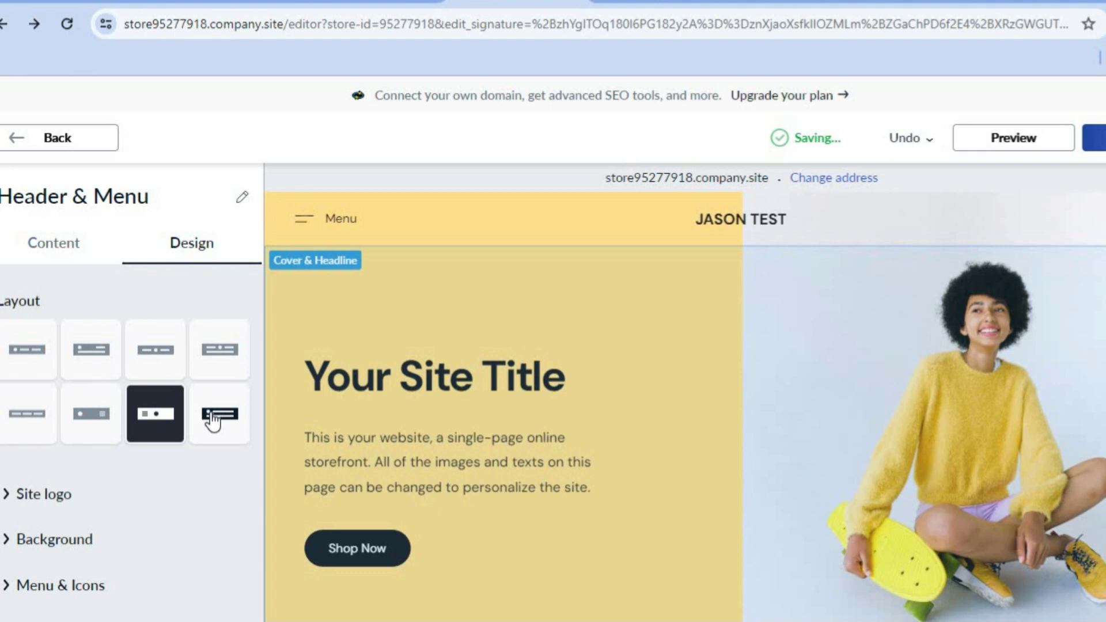
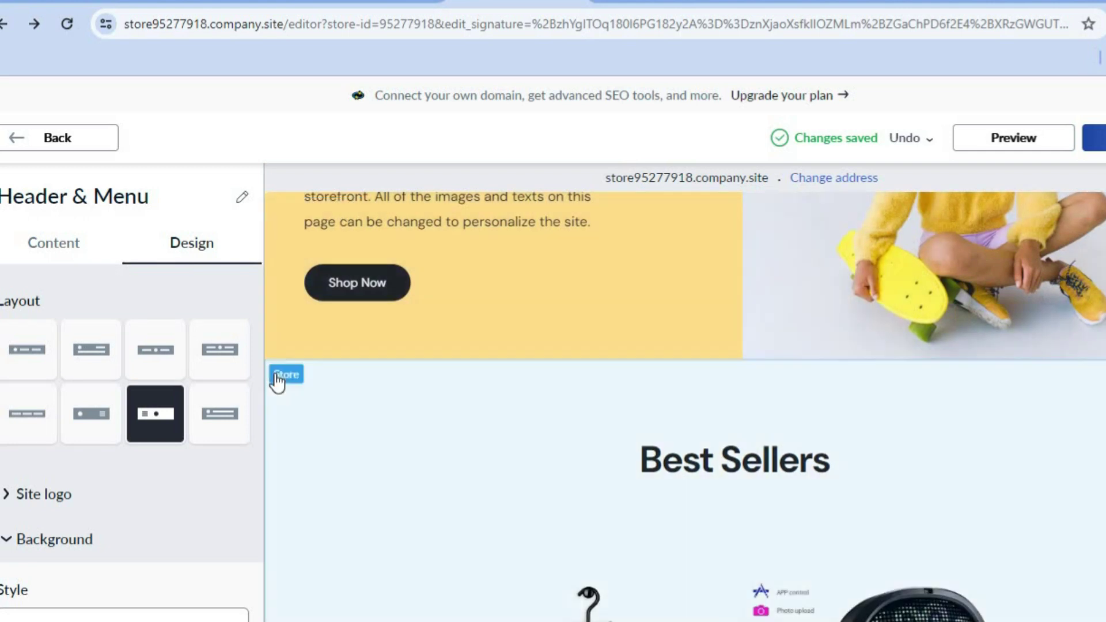
click(12, 138)
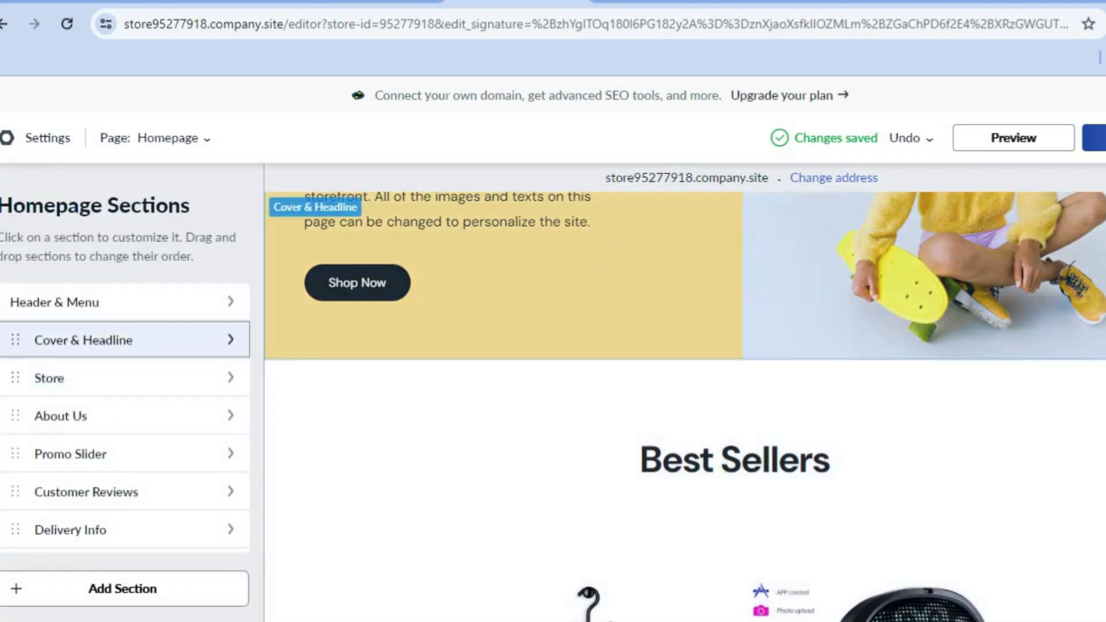
scroll(533, 345, up, 5)
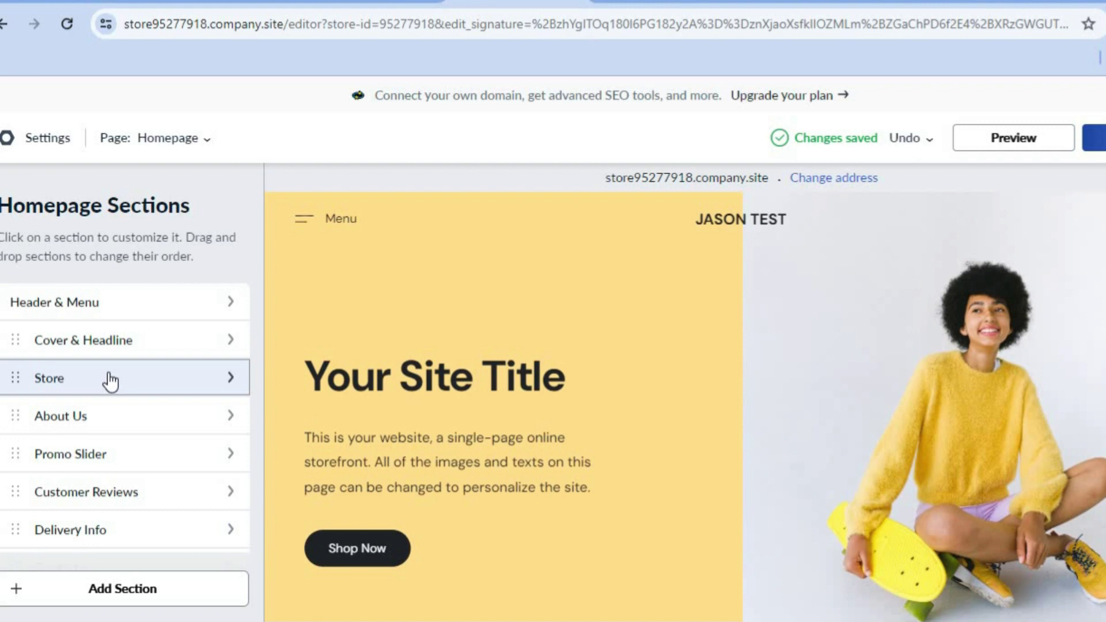
Set the background style of the homepage's Store section to Gradient.
click(109, 379)
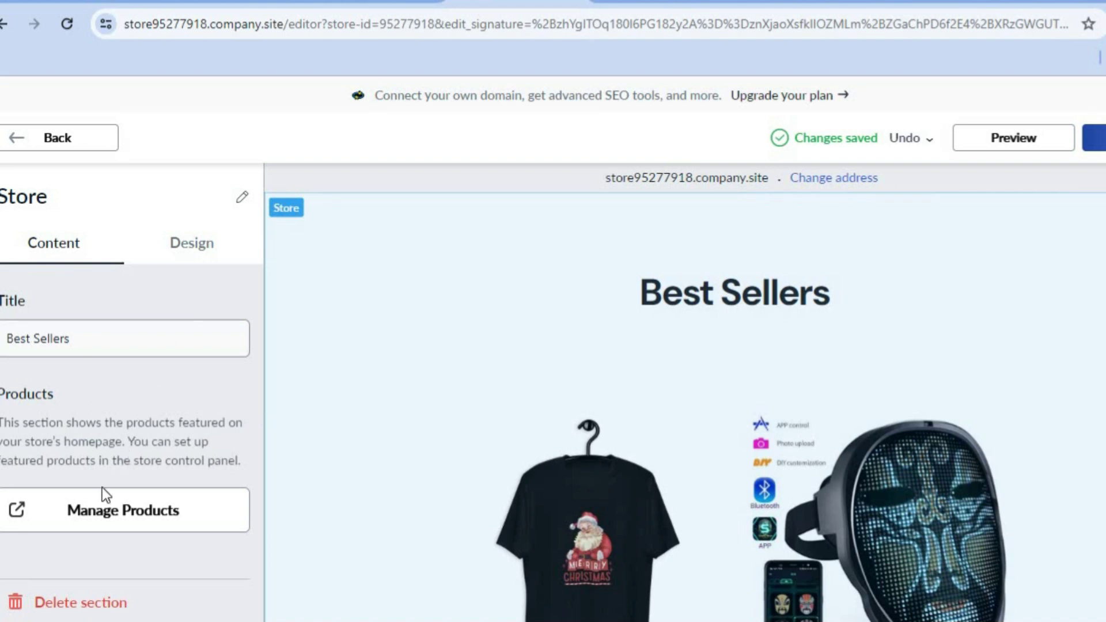
click(185, 248)
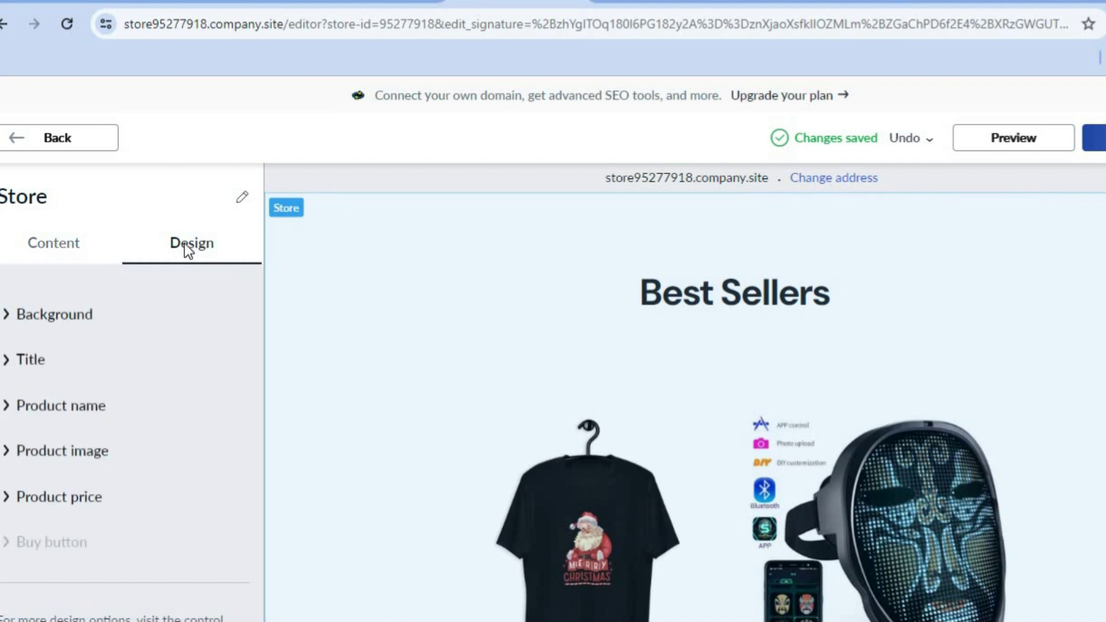
click(69, 318)
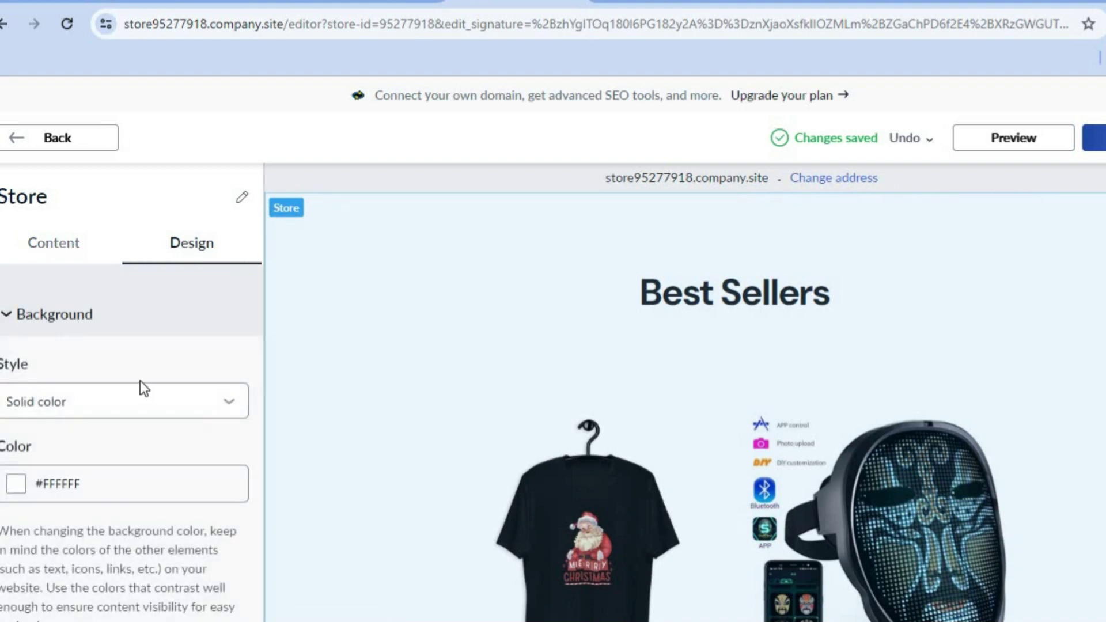
click(137, 415)
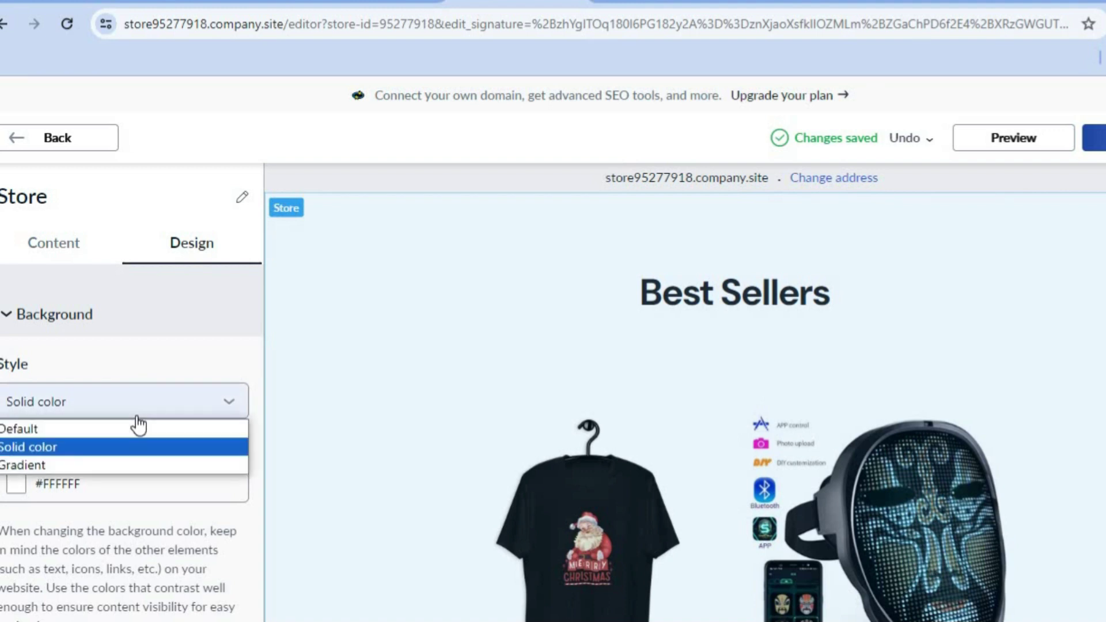
click(125, 435)
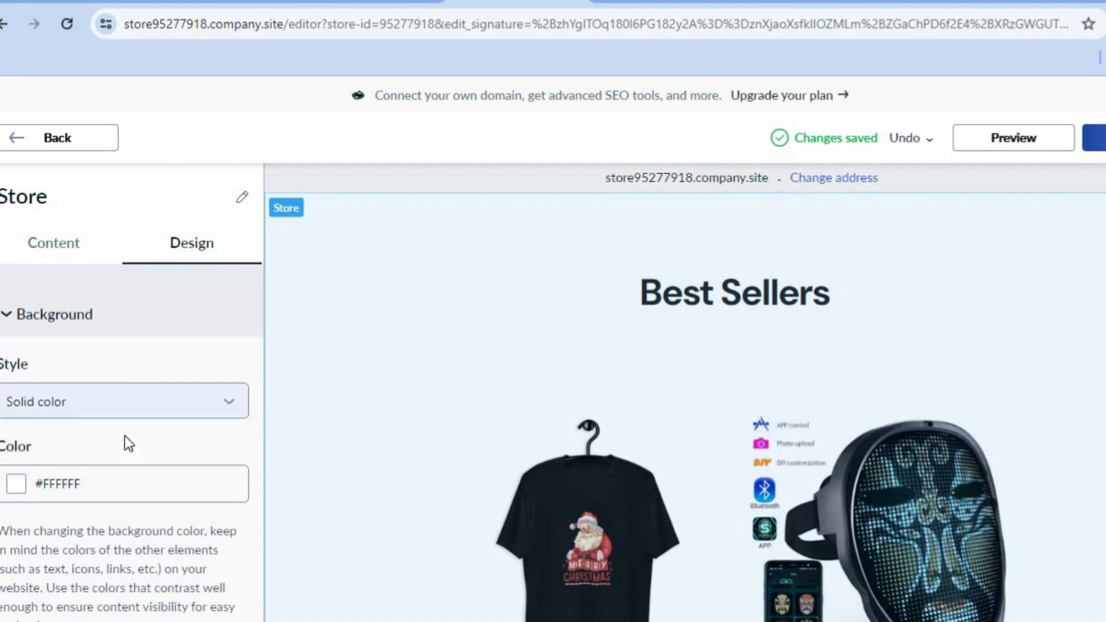
click(164, 415)
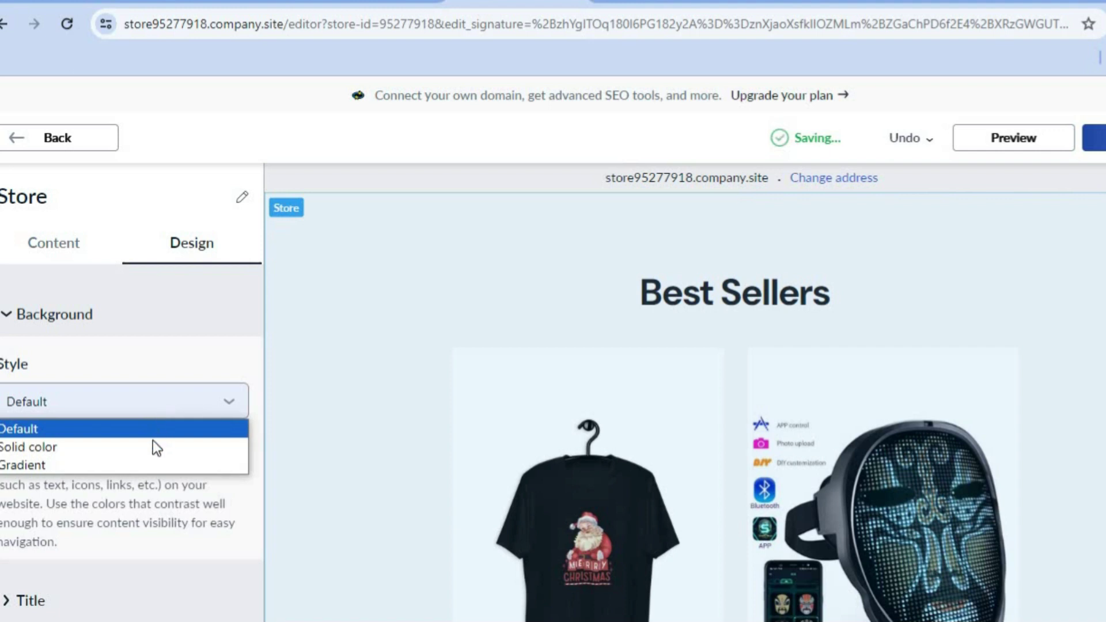
click(130, 465)
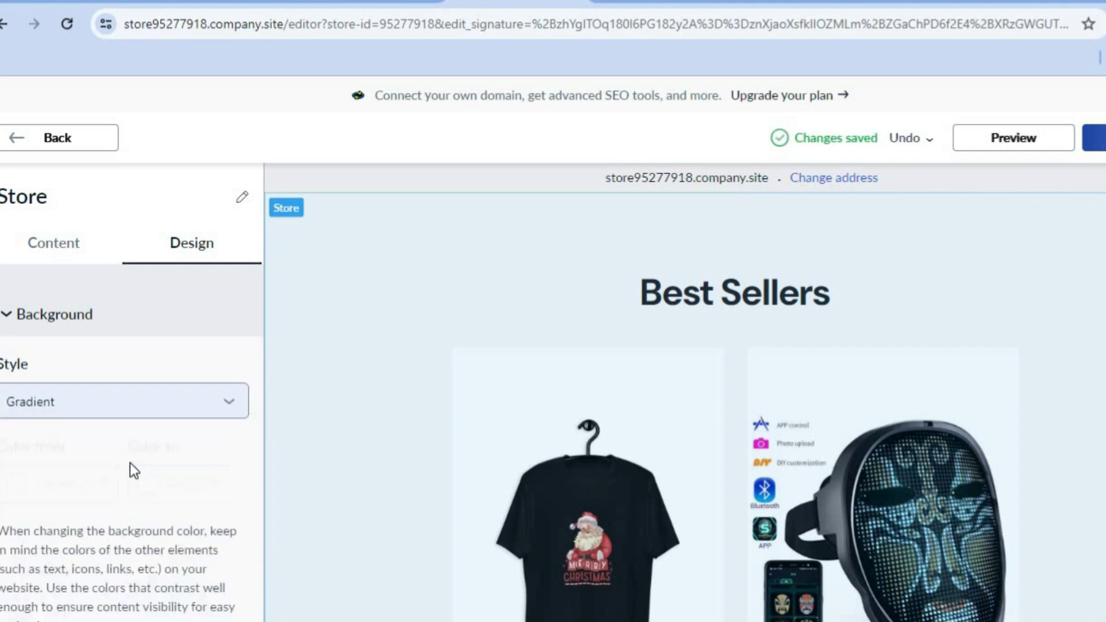
Change the Store section's background style to Solid color and set its color to the pink swatch #E0CFD2.
click(187, 414)
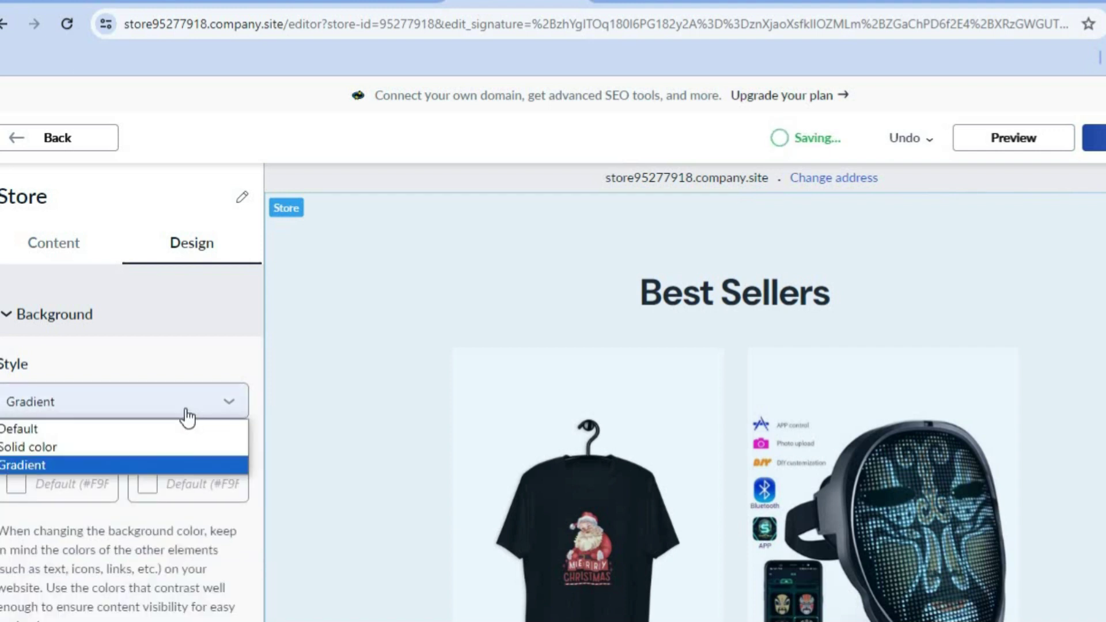
click(145, 447)
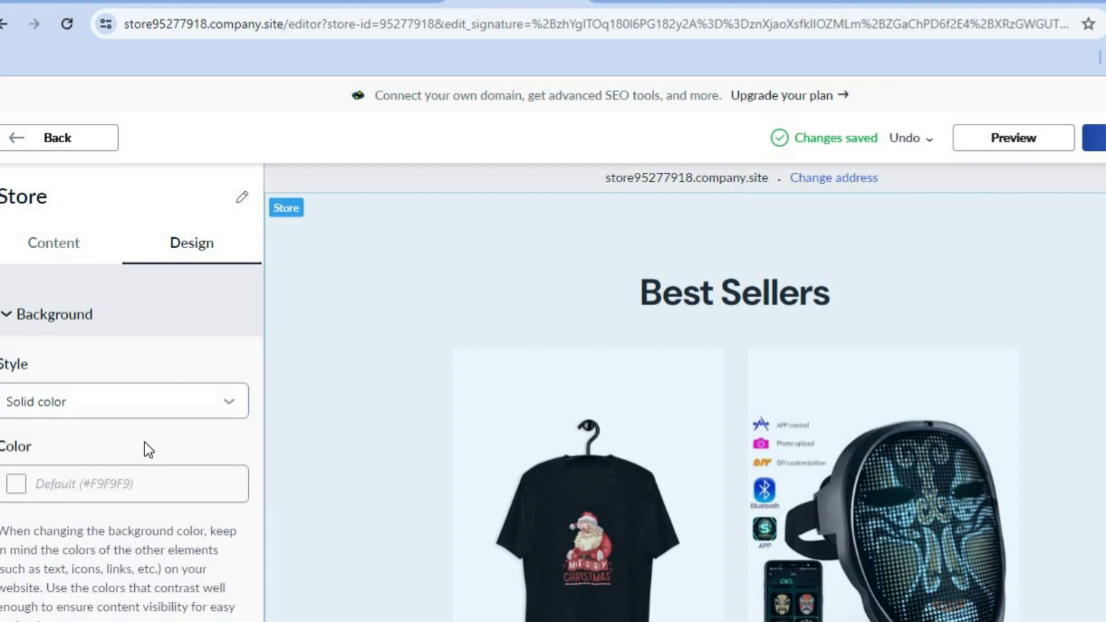
click(17, 486)
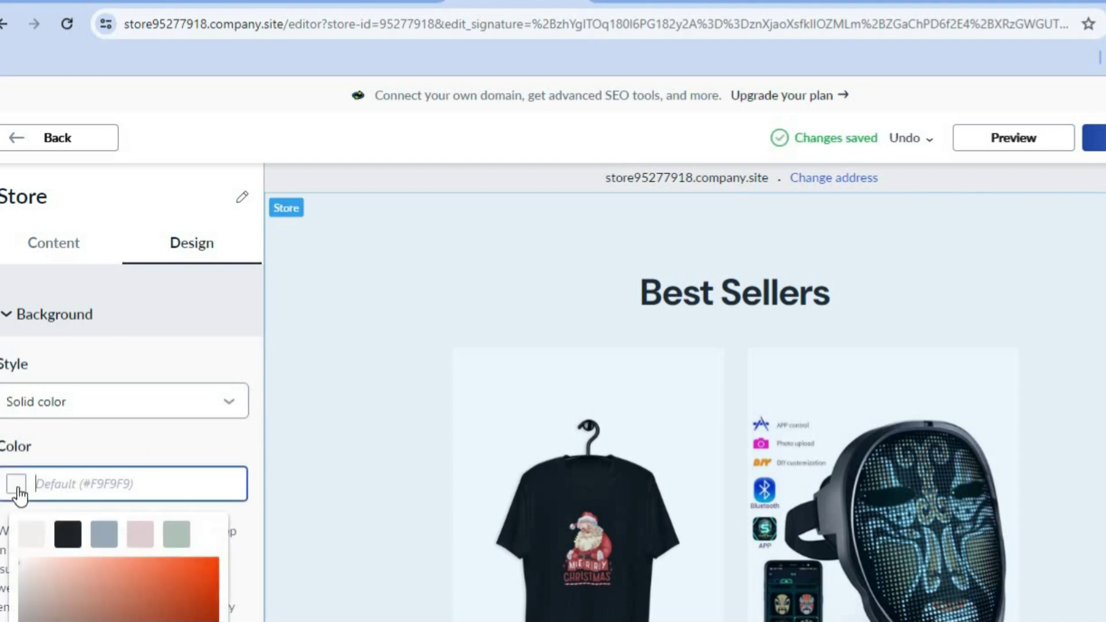
click(140, 534)
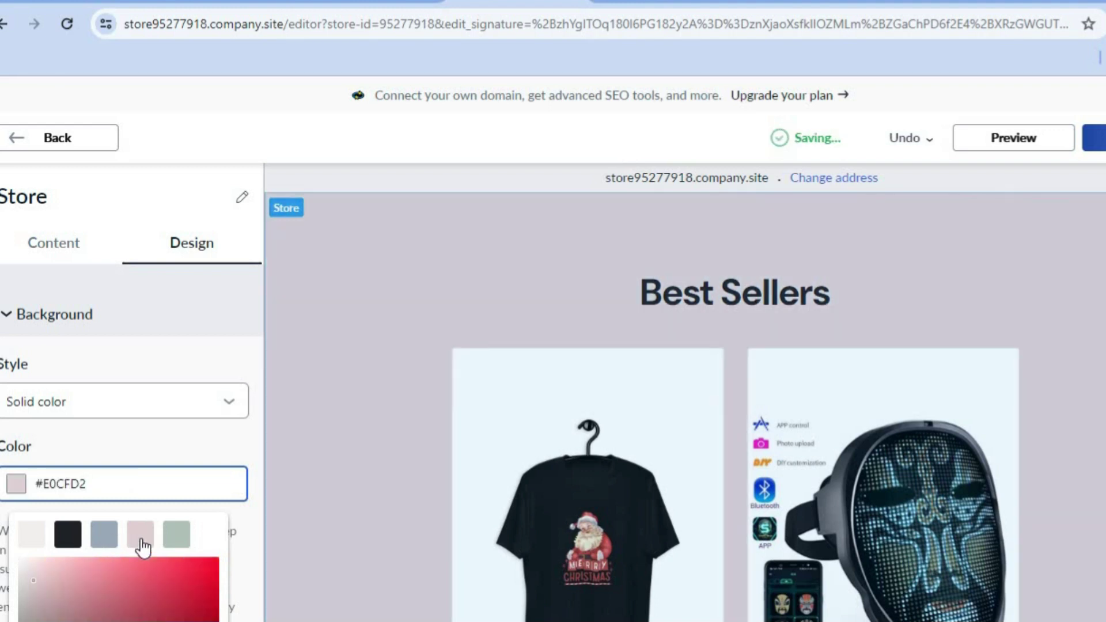
click(14, 321)
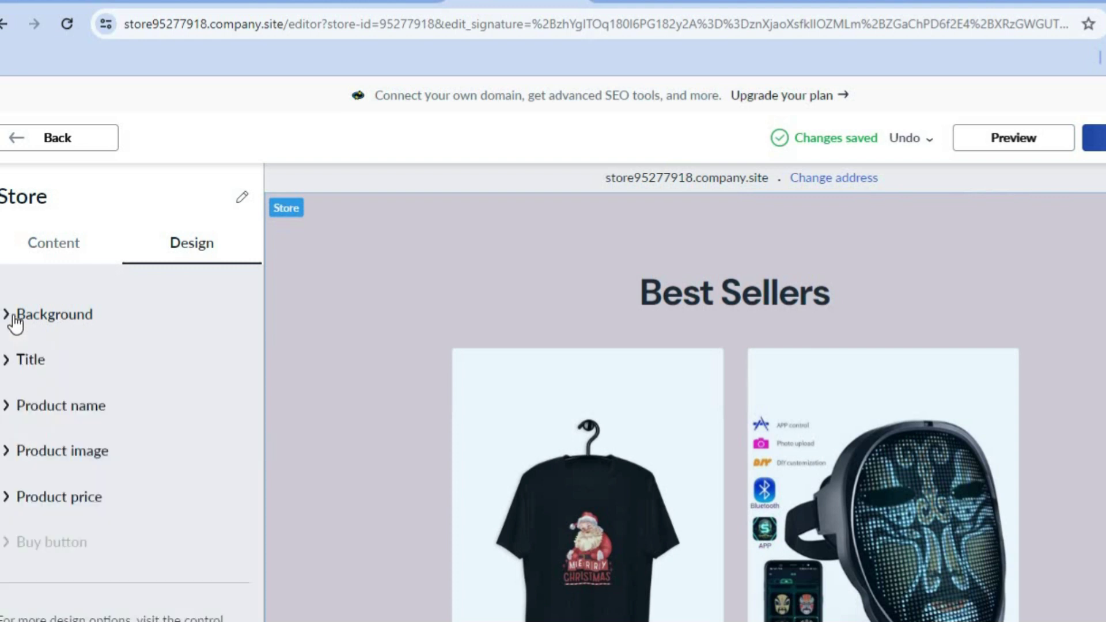
Check the Store section's title design settings and set the product name font to Anton.
click(30, 362)
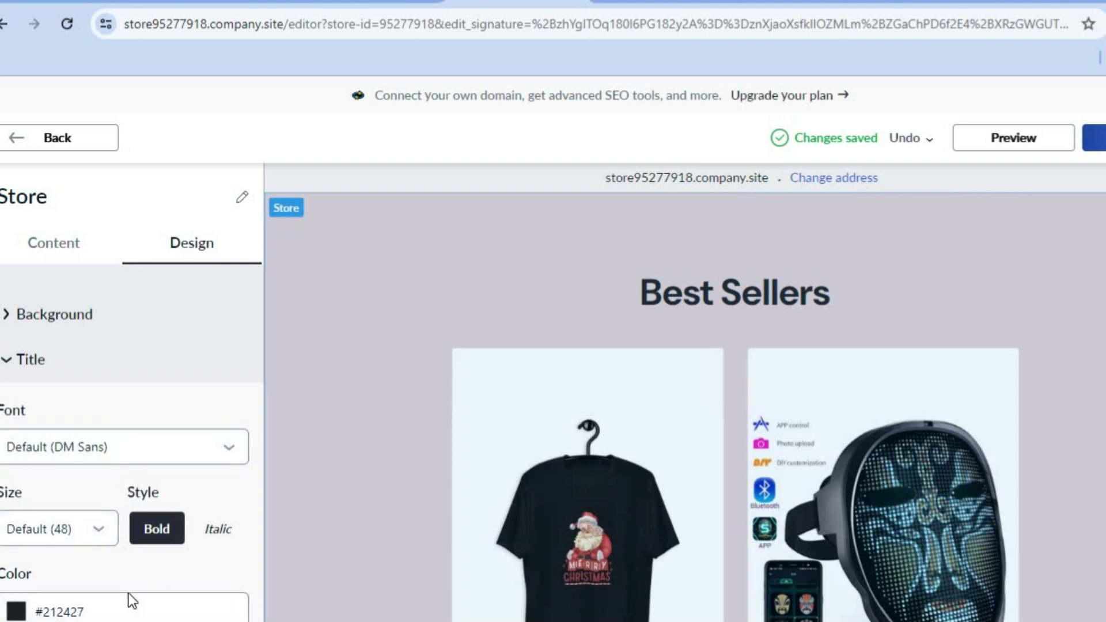
click(21, 359)
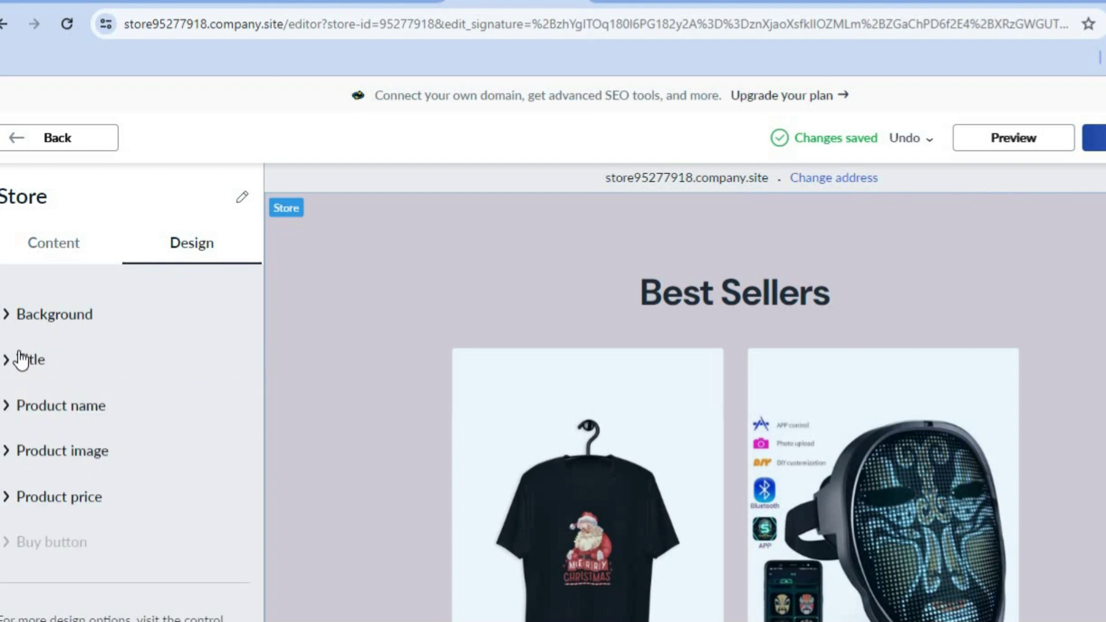
click(56, 412)
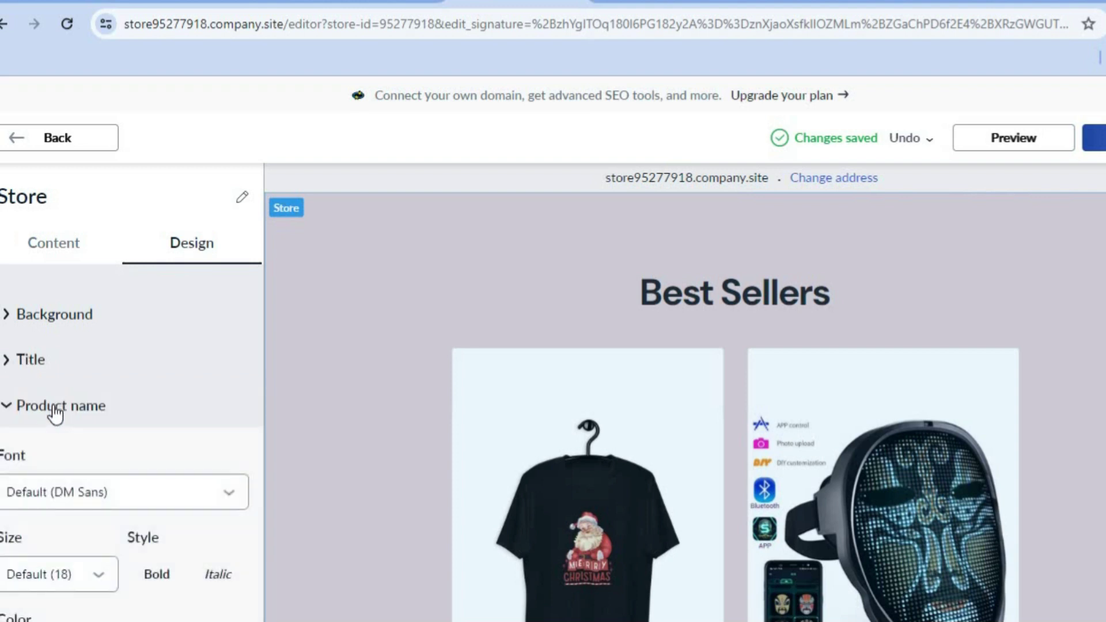
click(232, 495)
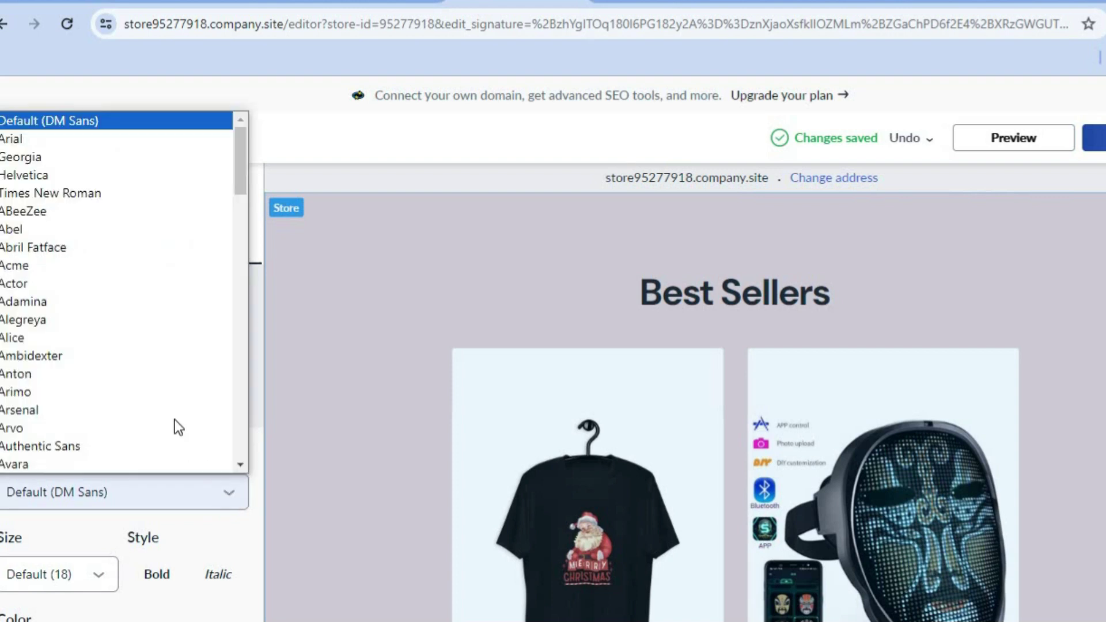
click(162, 373)
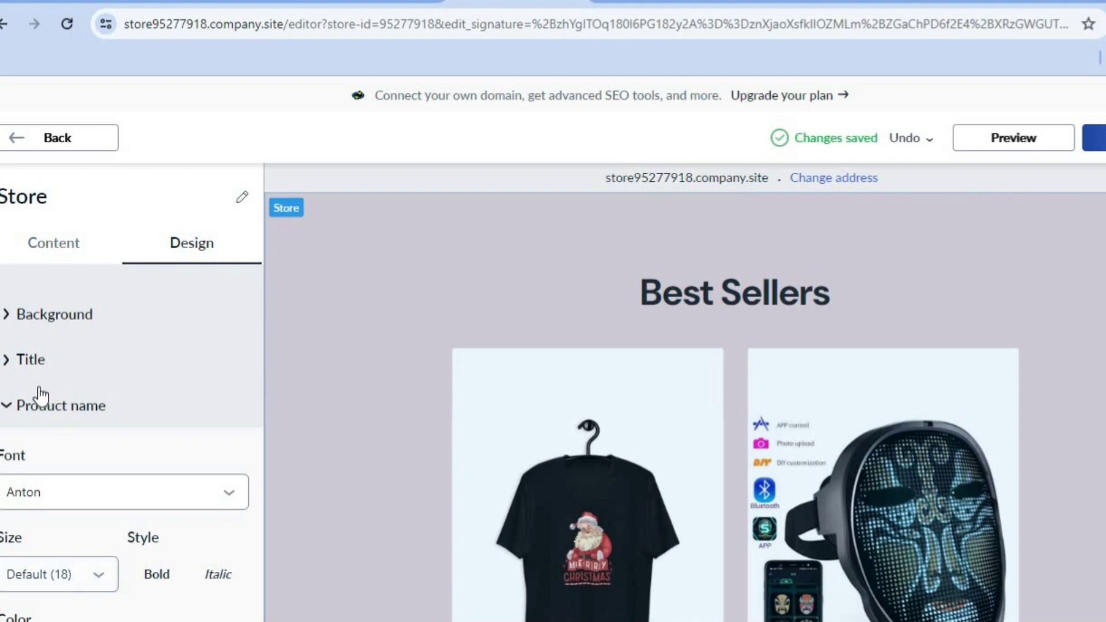
click(15, 408)
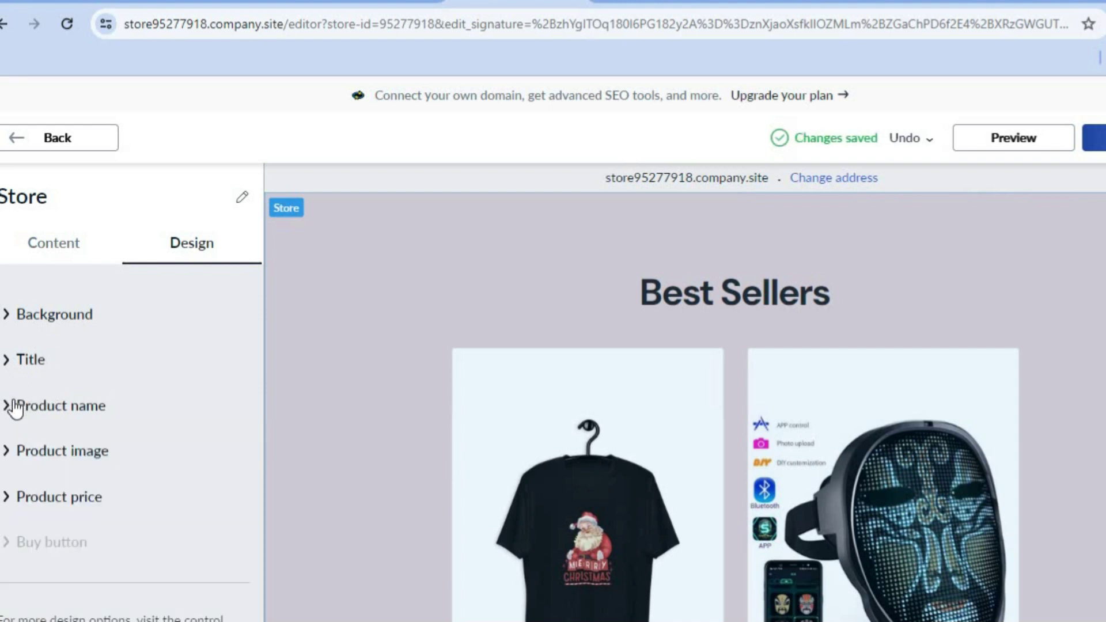
Review the Store section's product image overlay options and return to the section's content settings.
click(46, 458)
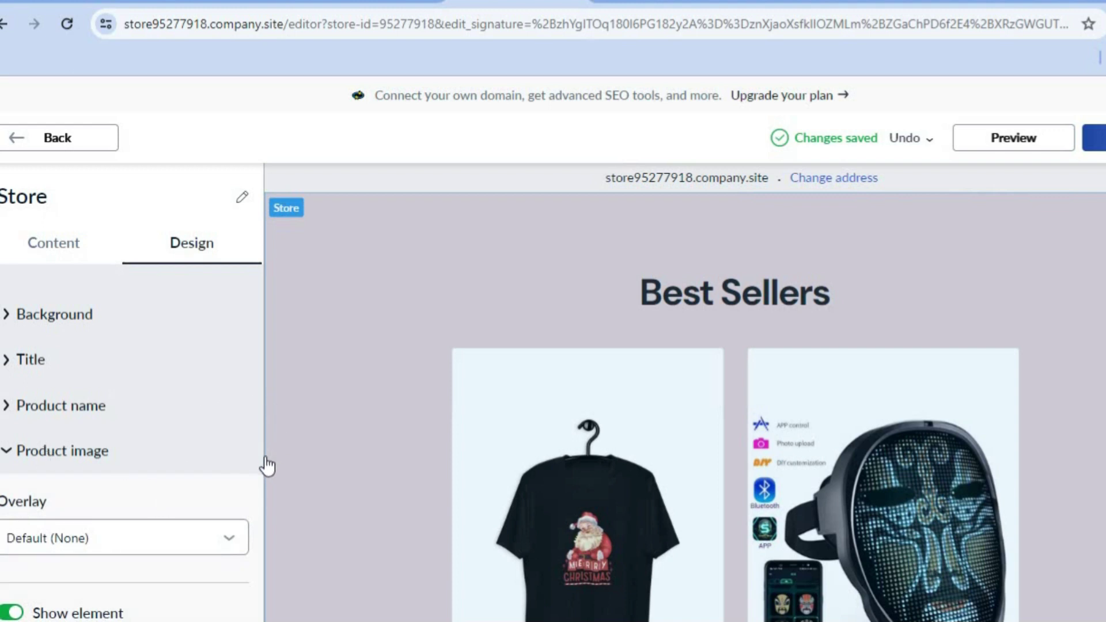
click(218, 536)
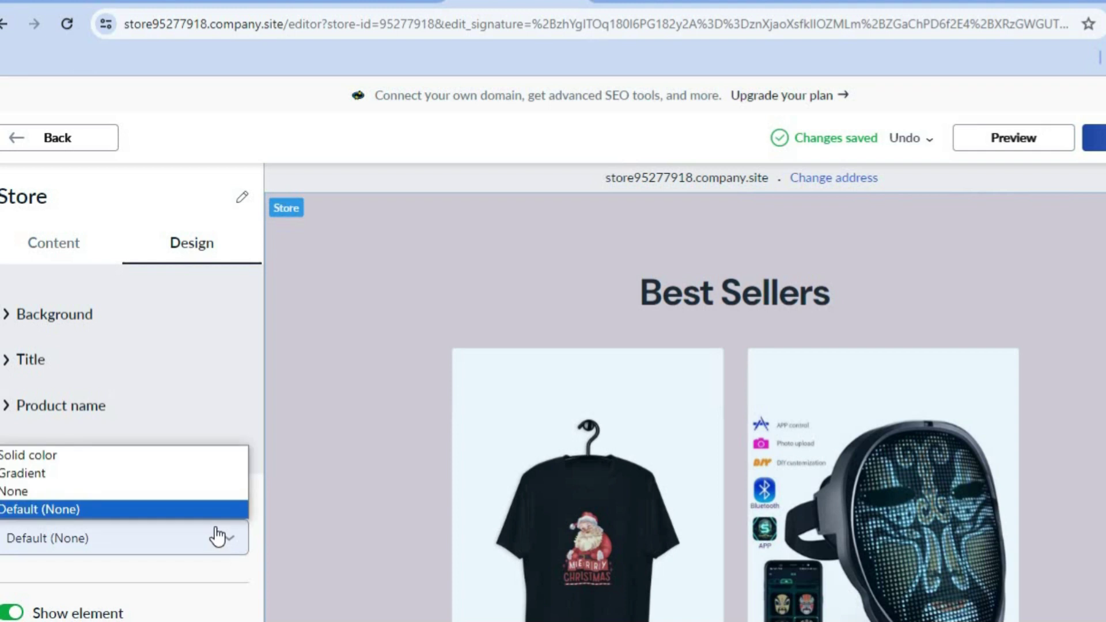
click(249, 369)
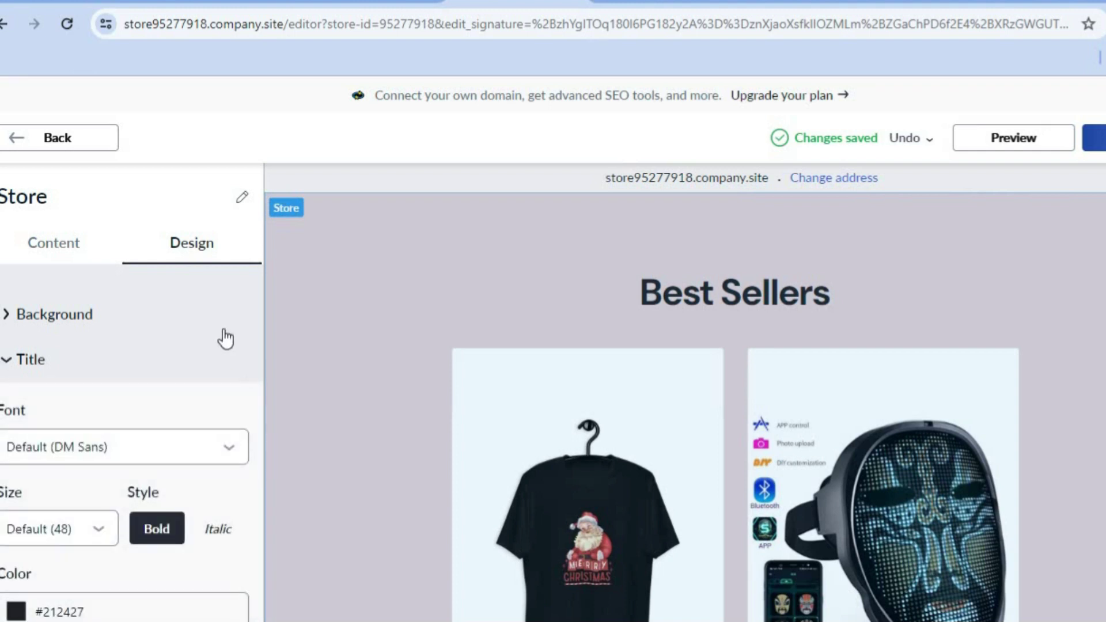
click(70, 252)
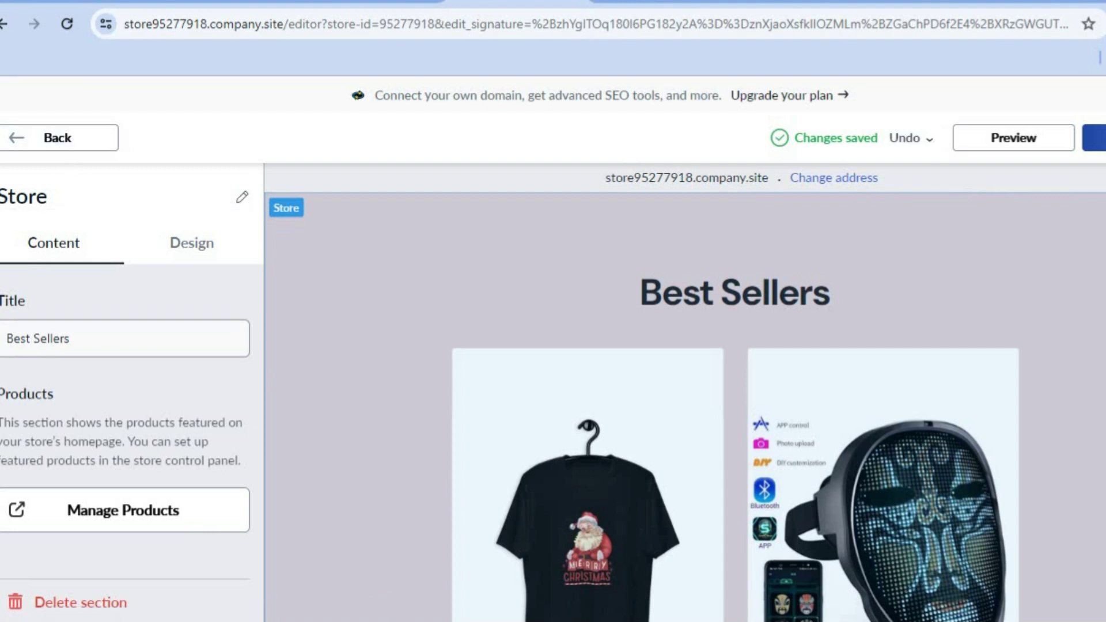
Open the featured products from the Store section and examine the LED face mask's gallery, name, description, pricing, stock and preview options.
click(139, 517)
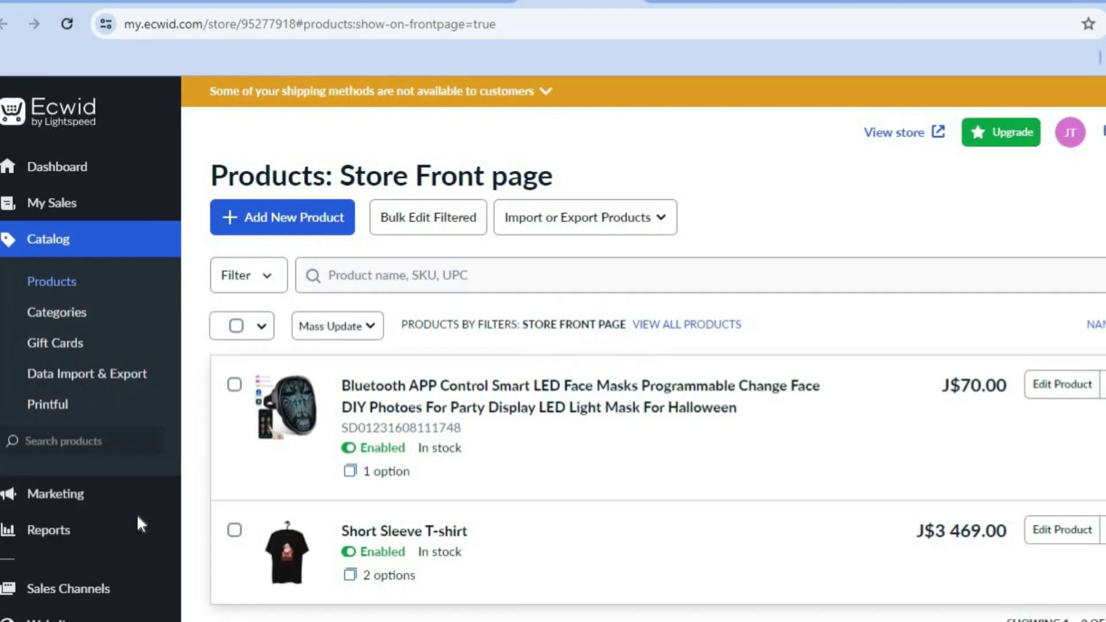
click(1055, 385)
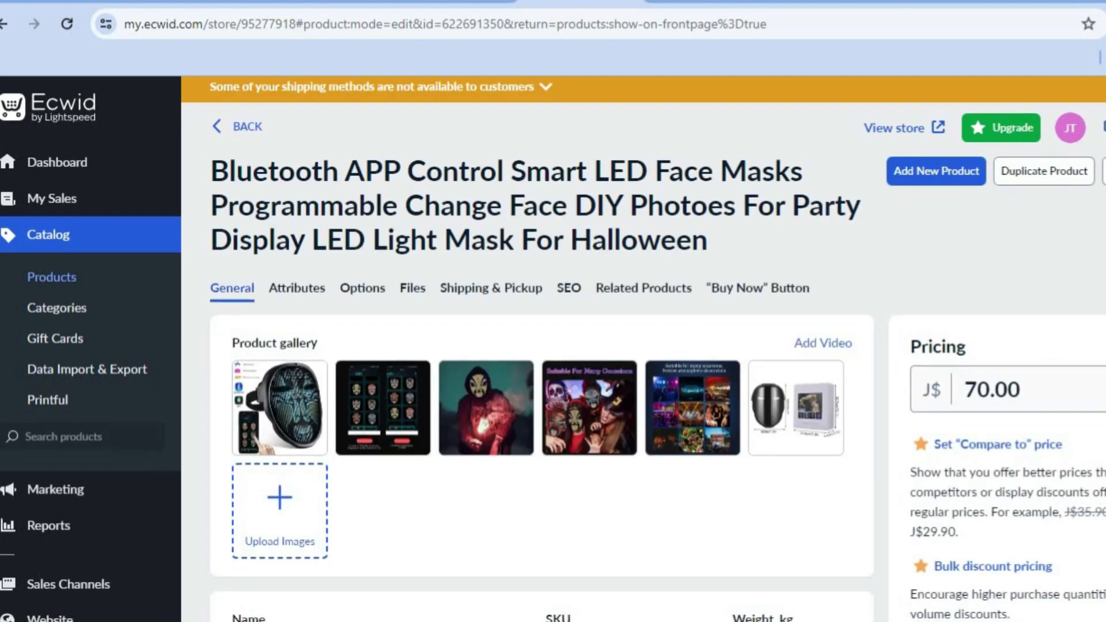
scroll(553, 346, down, 3)
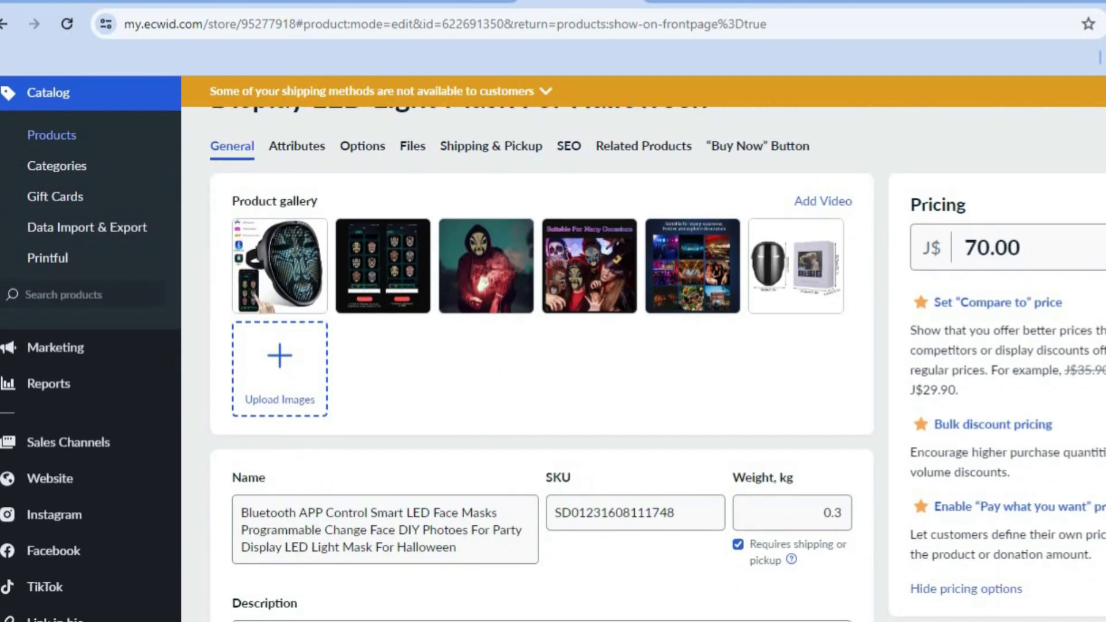
scroll(553, 346, down, 1)
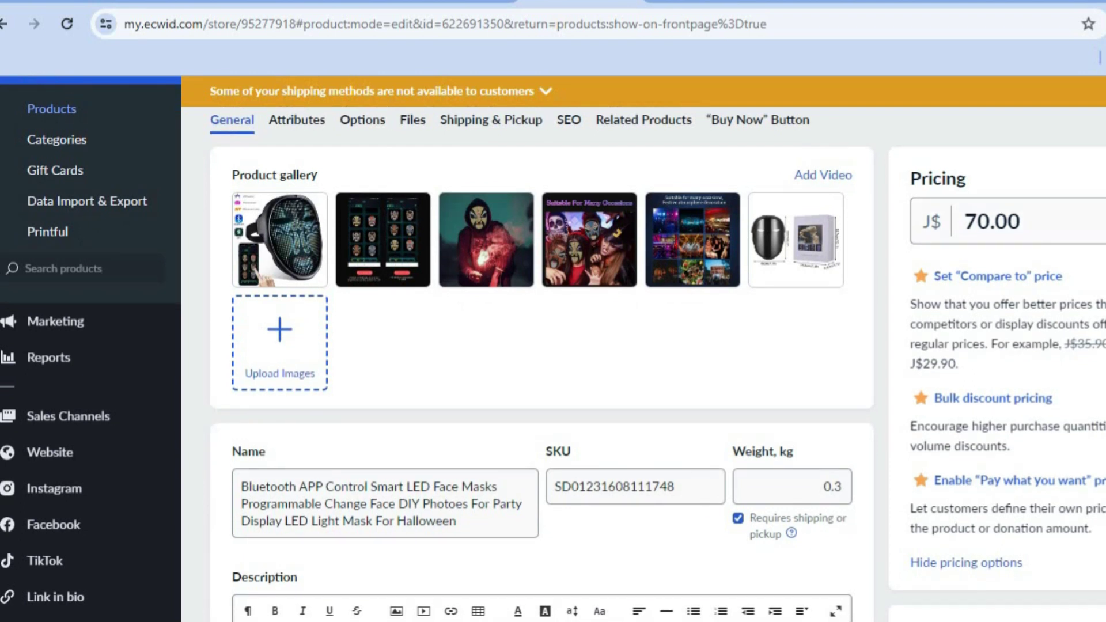
scroll(518, 360, down, 5)
scroll(519, 360, up, 3)
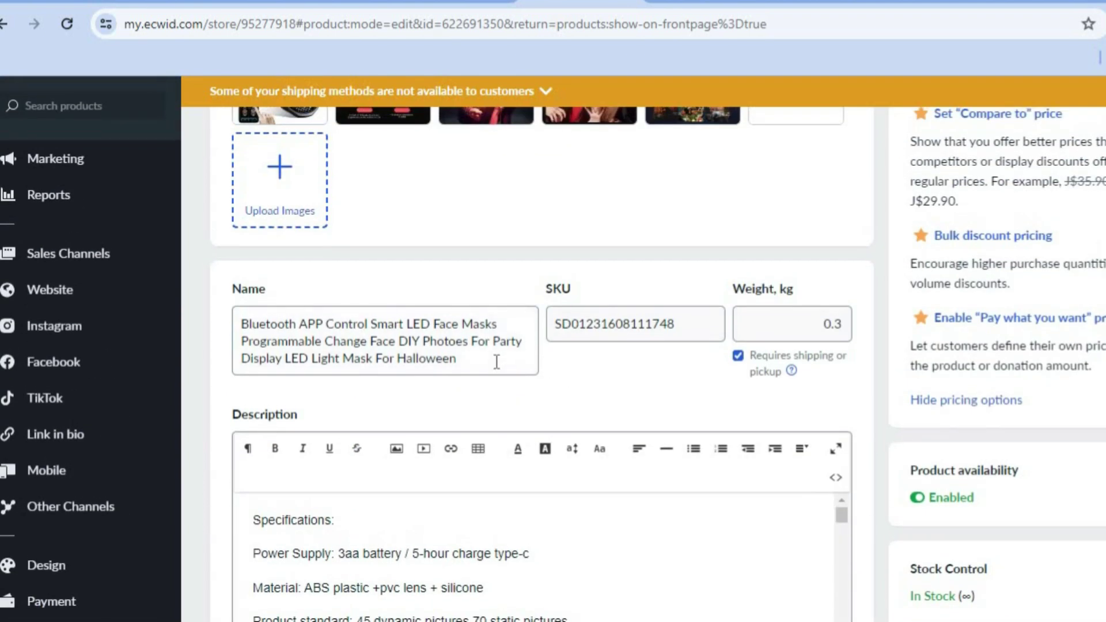
scroll(693, 412, down, 4)
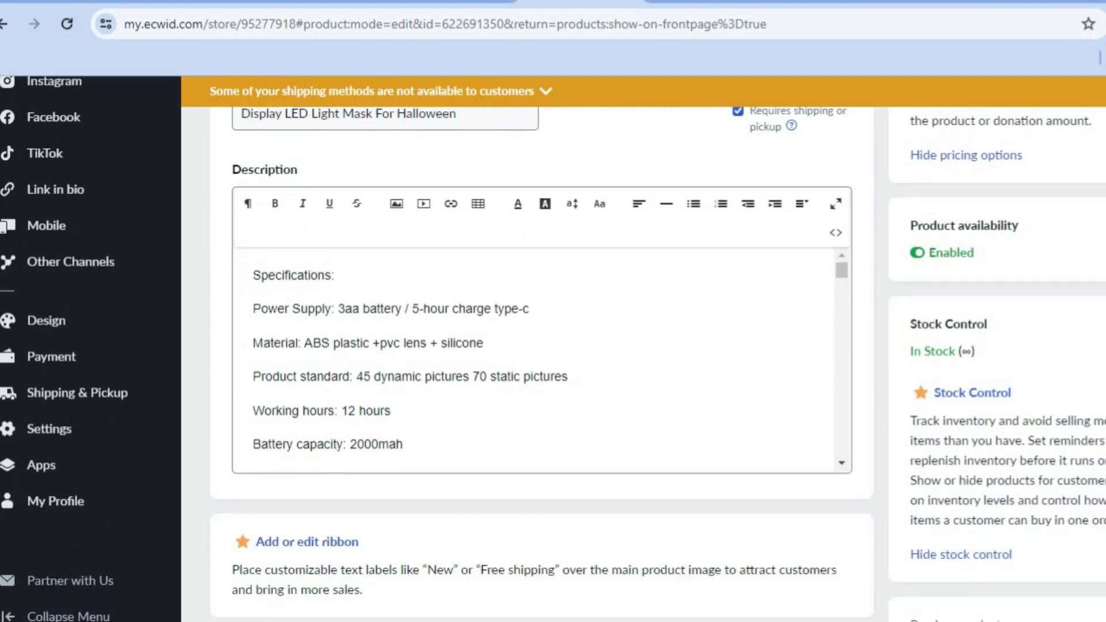
scroll(542, 349, down, 4)
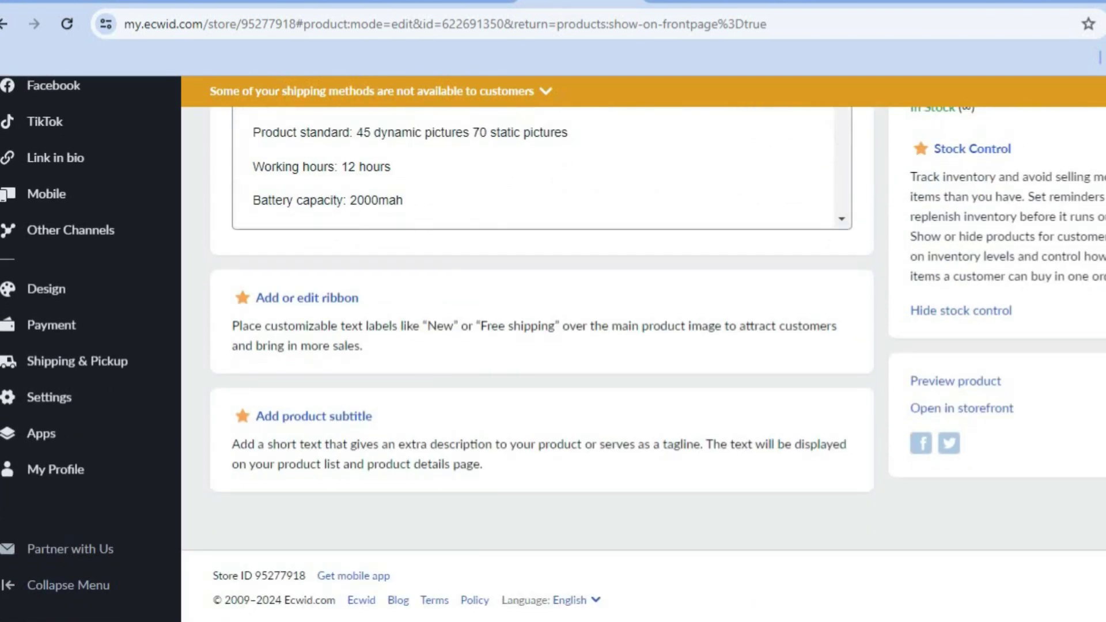
scroll(541, 349, up, 1)
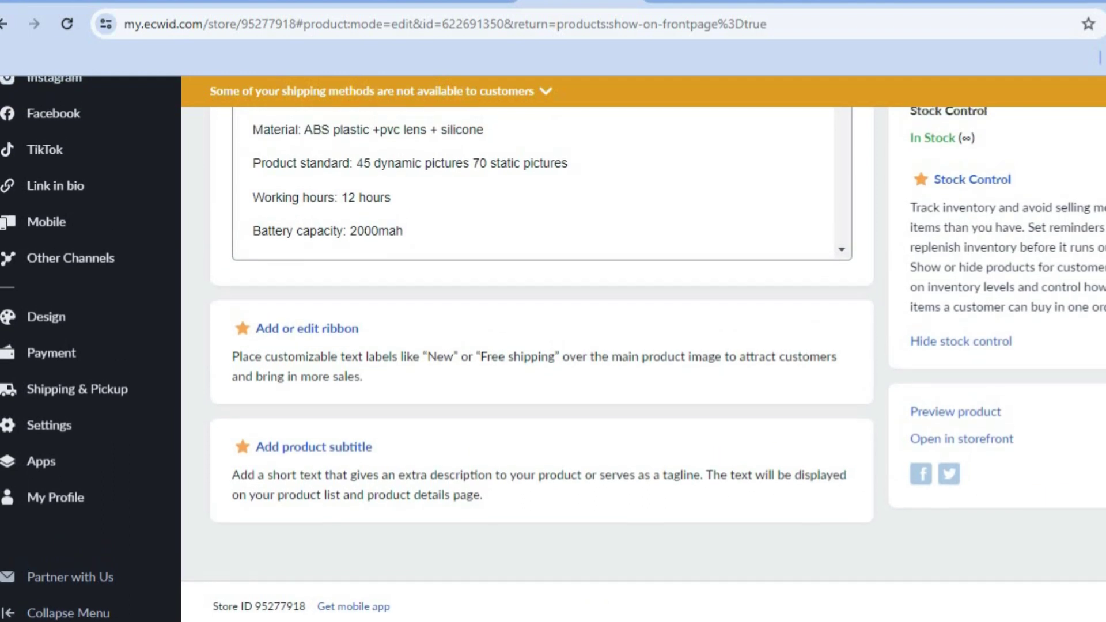
scroll(541, 349, up, 8)
scroll(541, 349, up, 4)
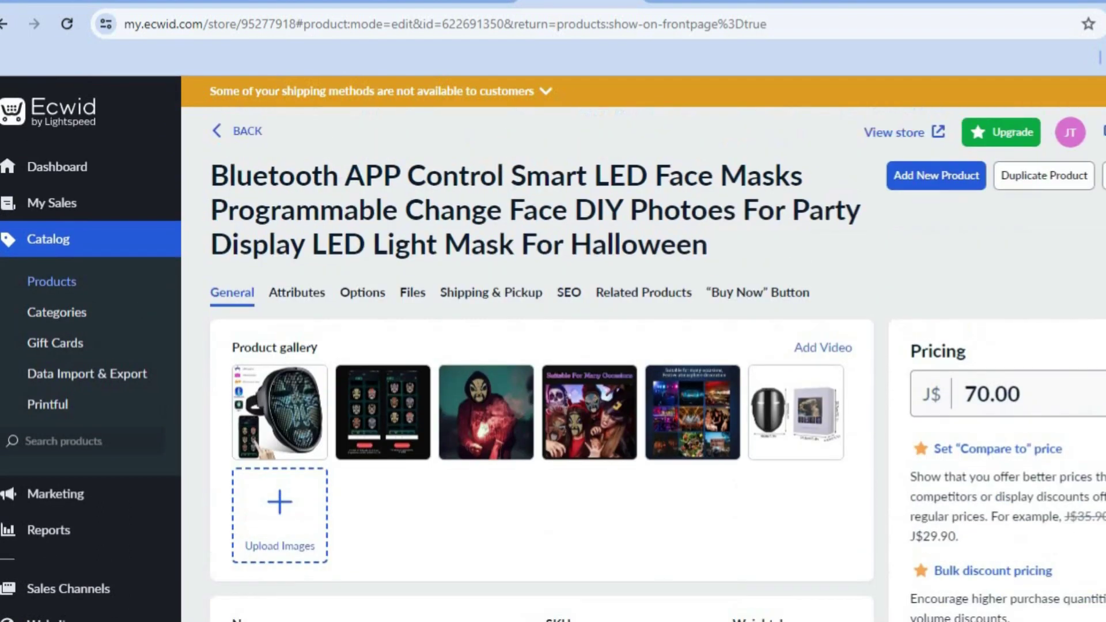
scroll(542, 349, down, 10)
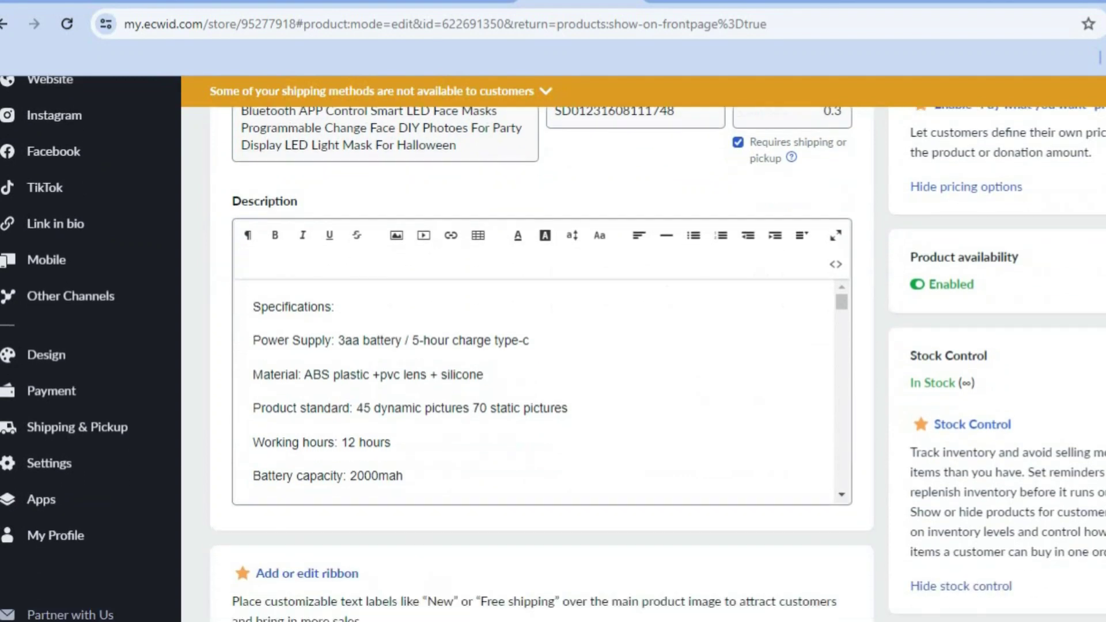
scroll(541, 349, down, 4)
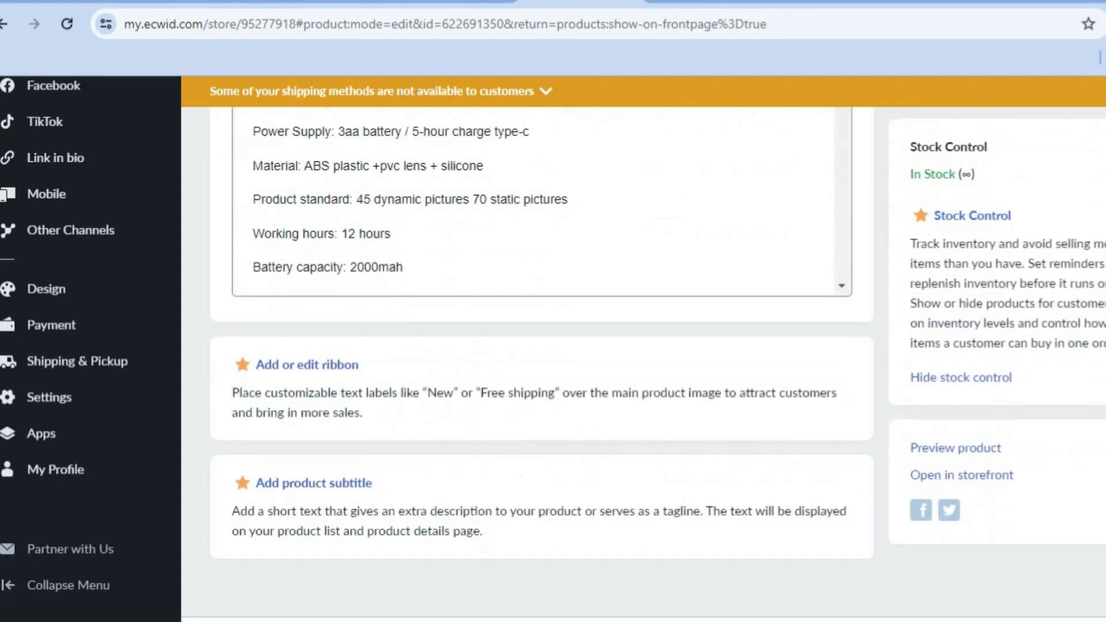
click(971, 449)
Switch back to the website editor, review the About Us section's title, subtitle and description fields, and return to the homepage sections.
key(ctrl+Page_Up)
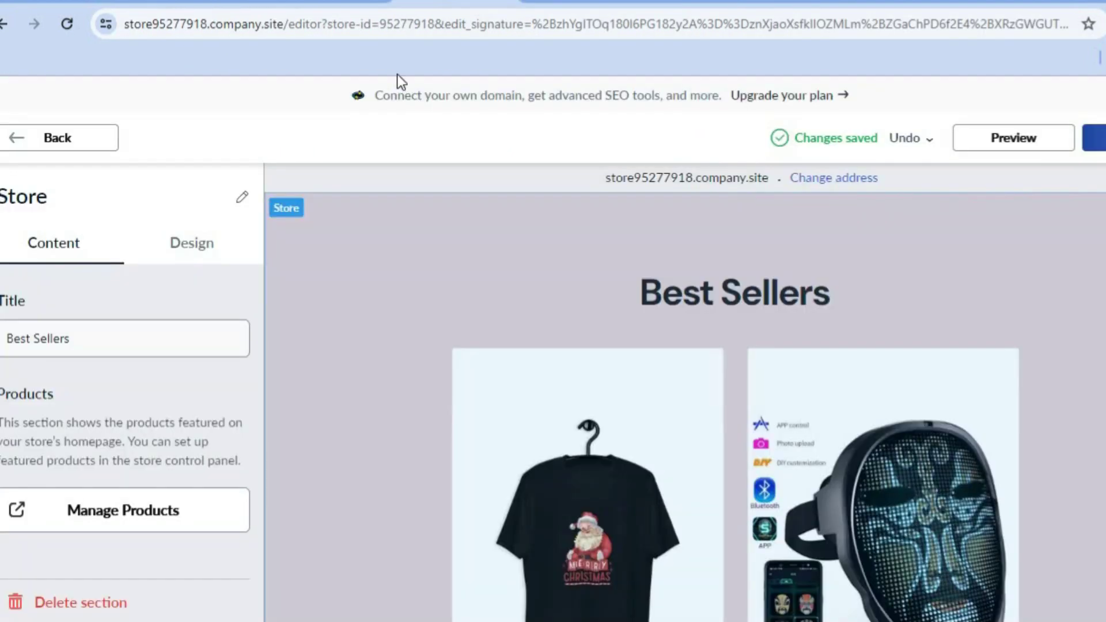
click(59, 138)
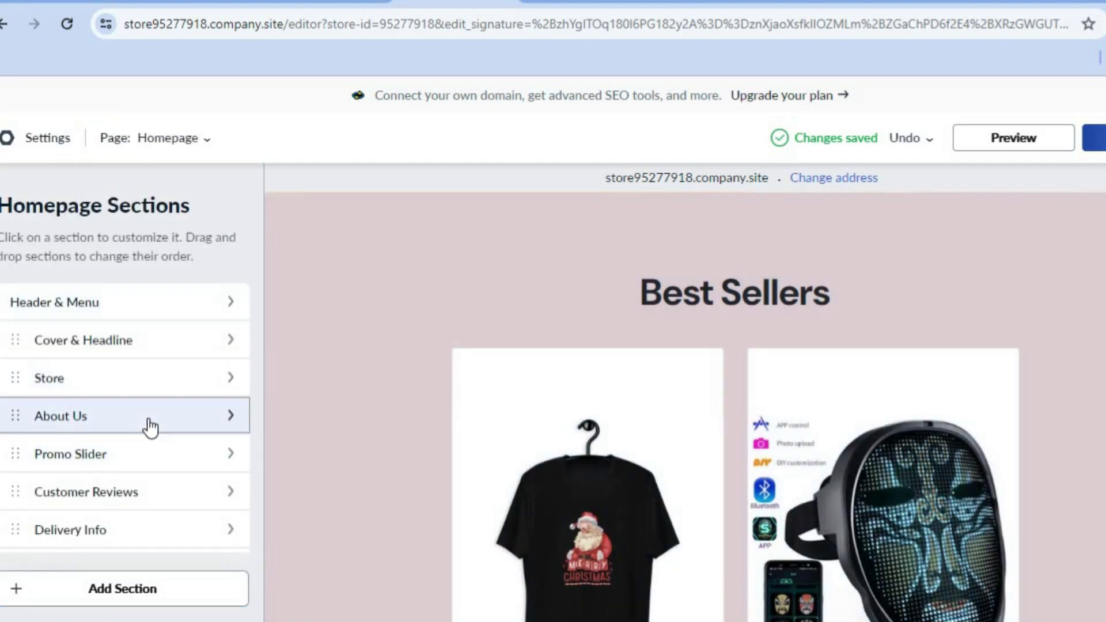
click(150, 427)
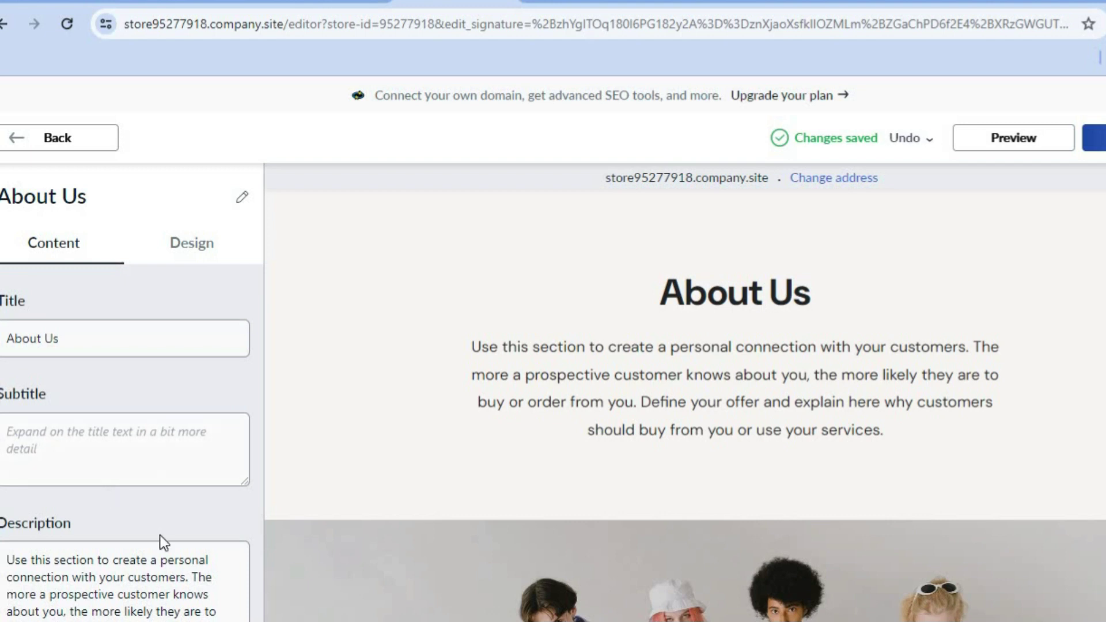
click(181, 578)
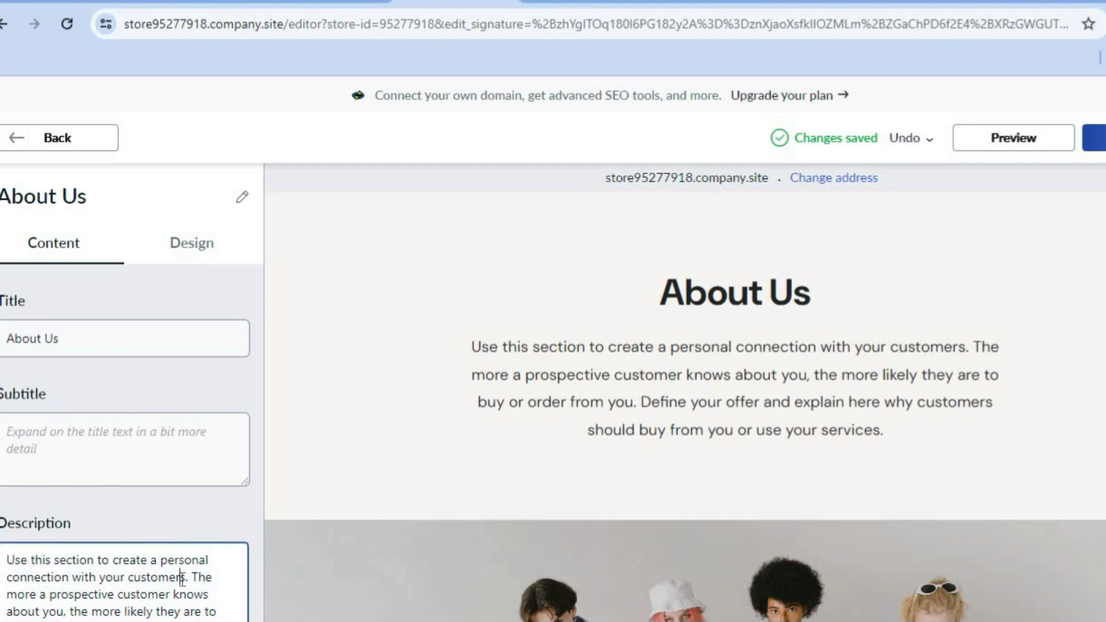
click(254, 568)
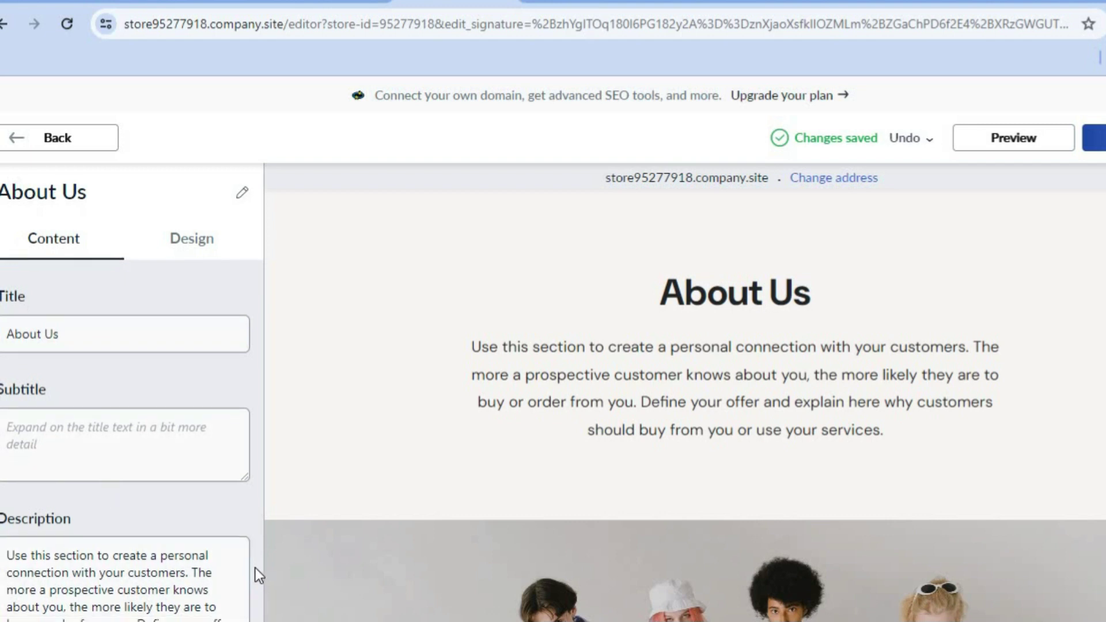
scroll(254, 568, down, 3)
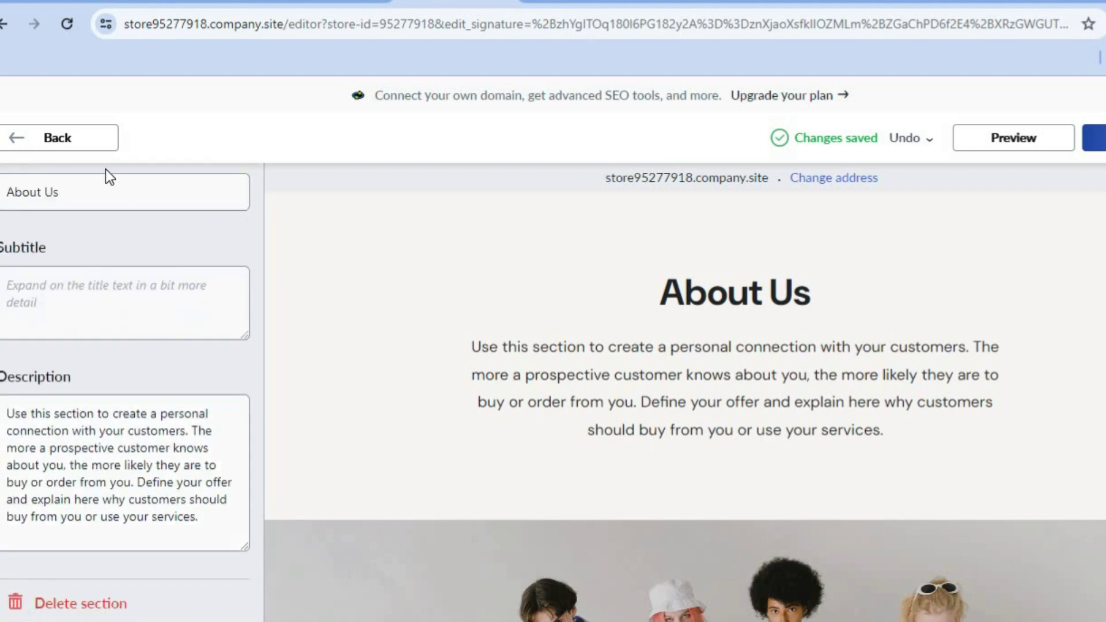
click(61, 138)
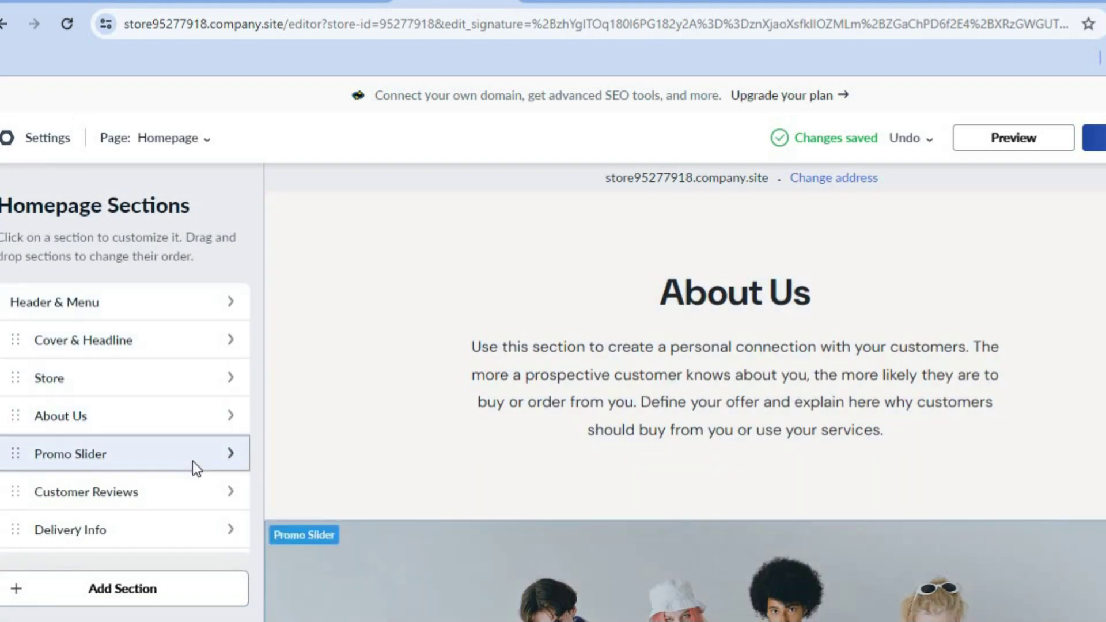
Add a fourth slide to the homepage's Promo Slider section.
click(193, 461)
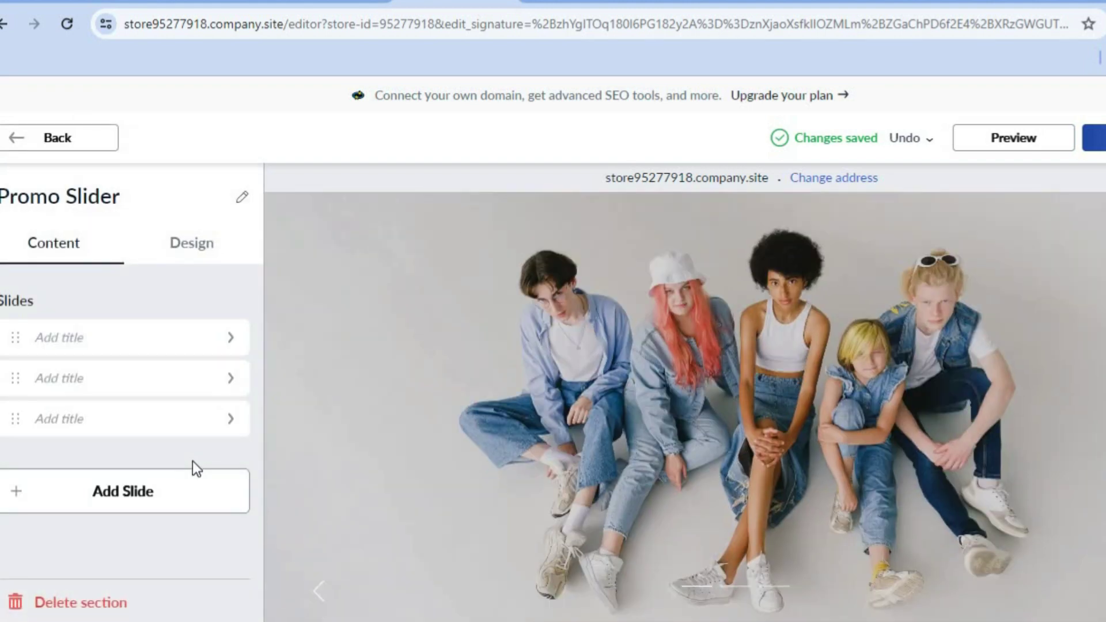
click(167, 498)
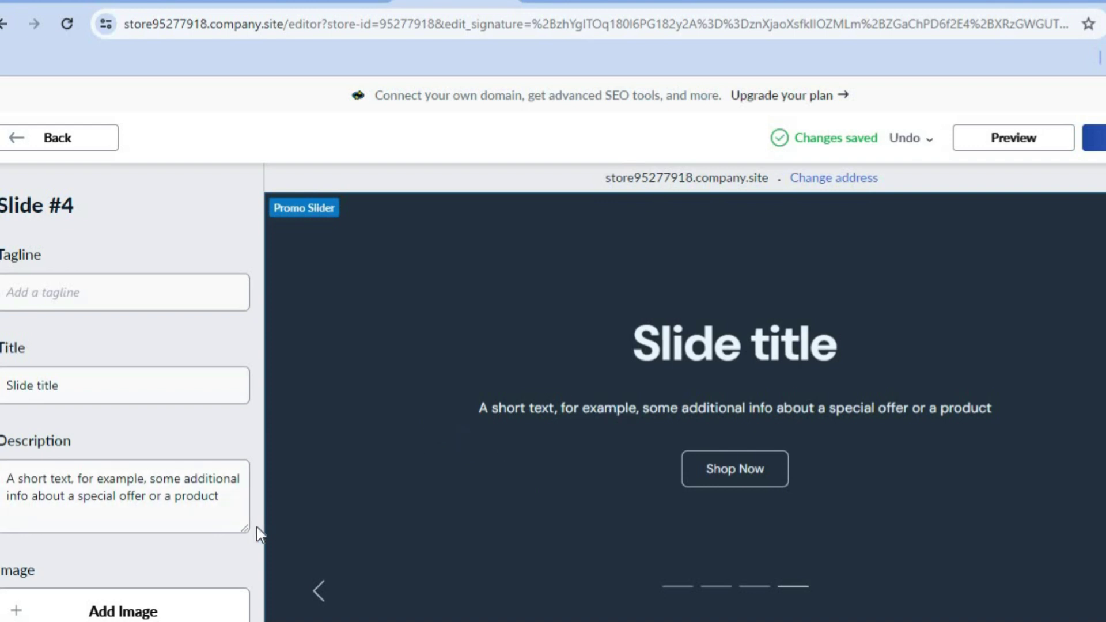
Review the fourth slide's text, image and Shop Now button action settings, and return to the homepage sections.
scroll(257, 527, down, 5)
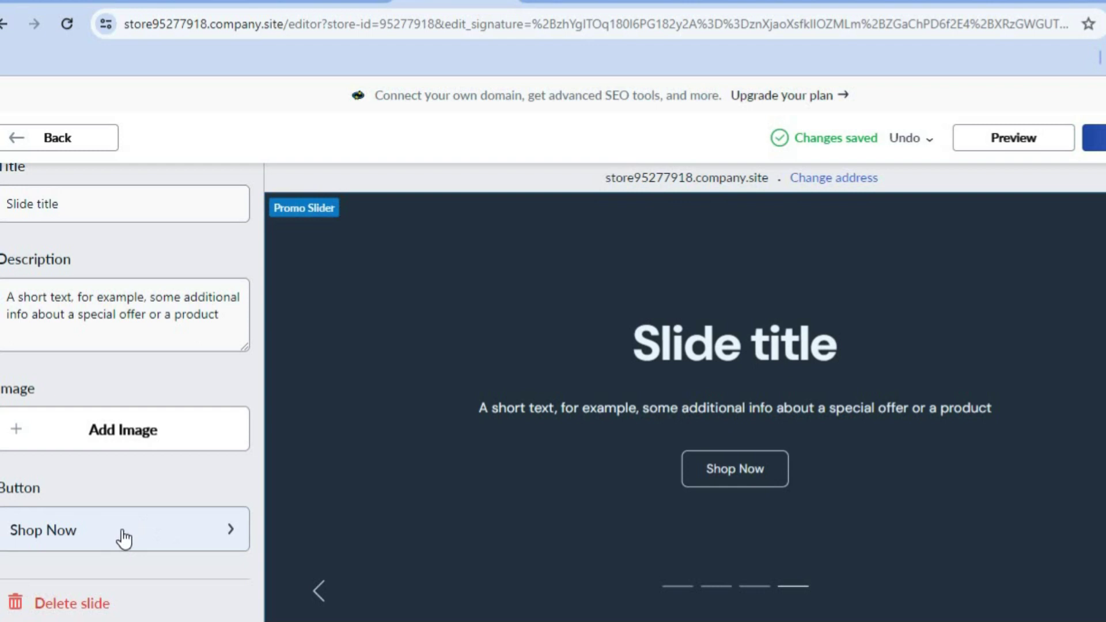
click(155, 538)
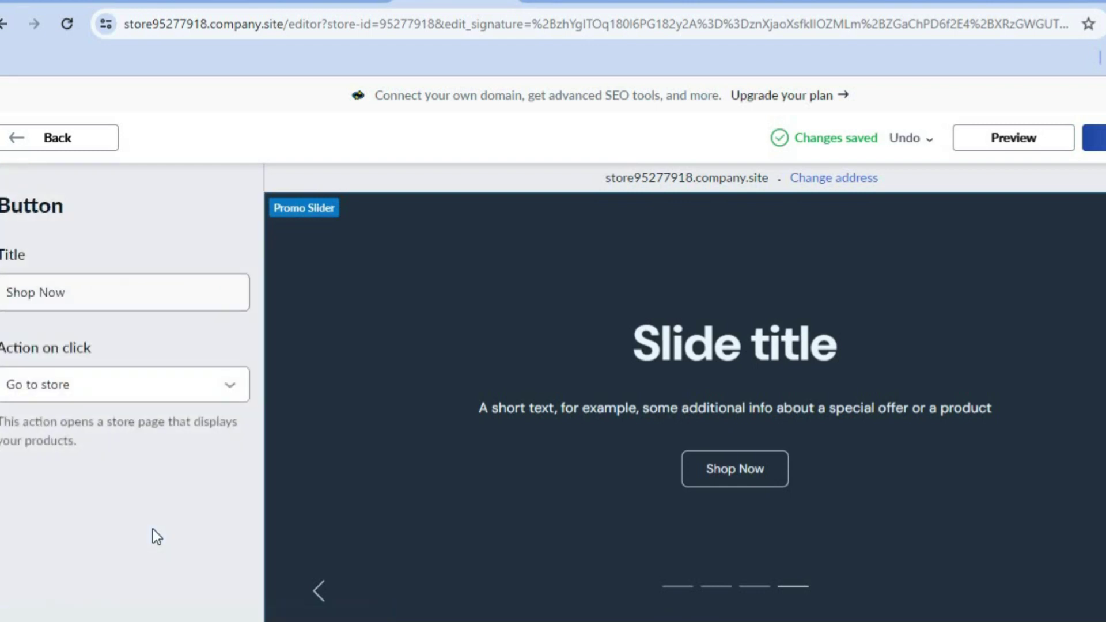
click(33, 145)
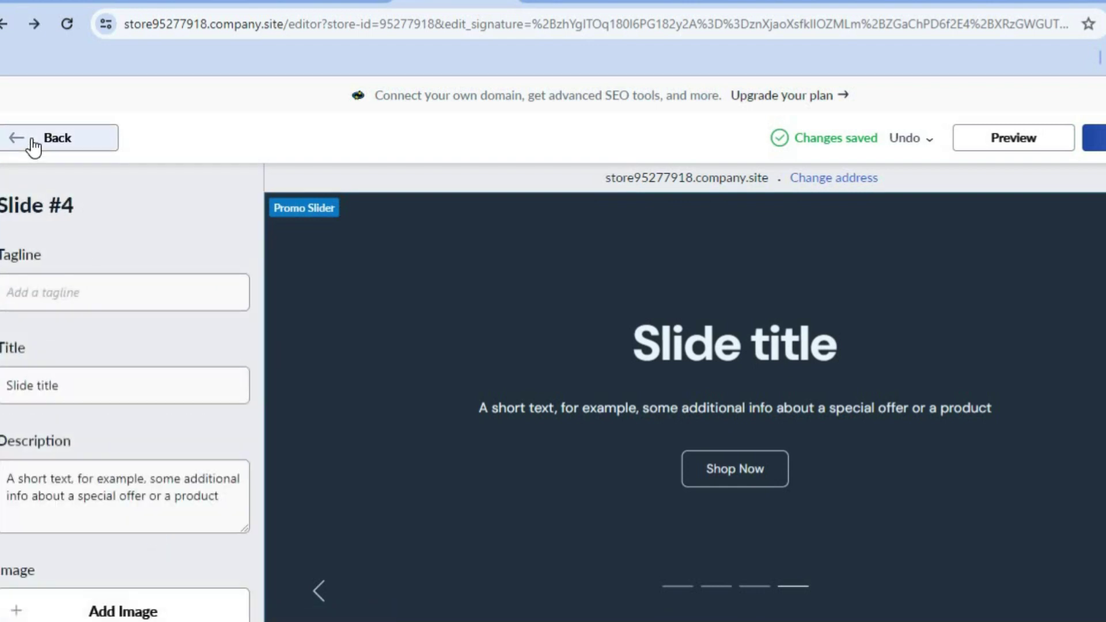
click(33, 145)
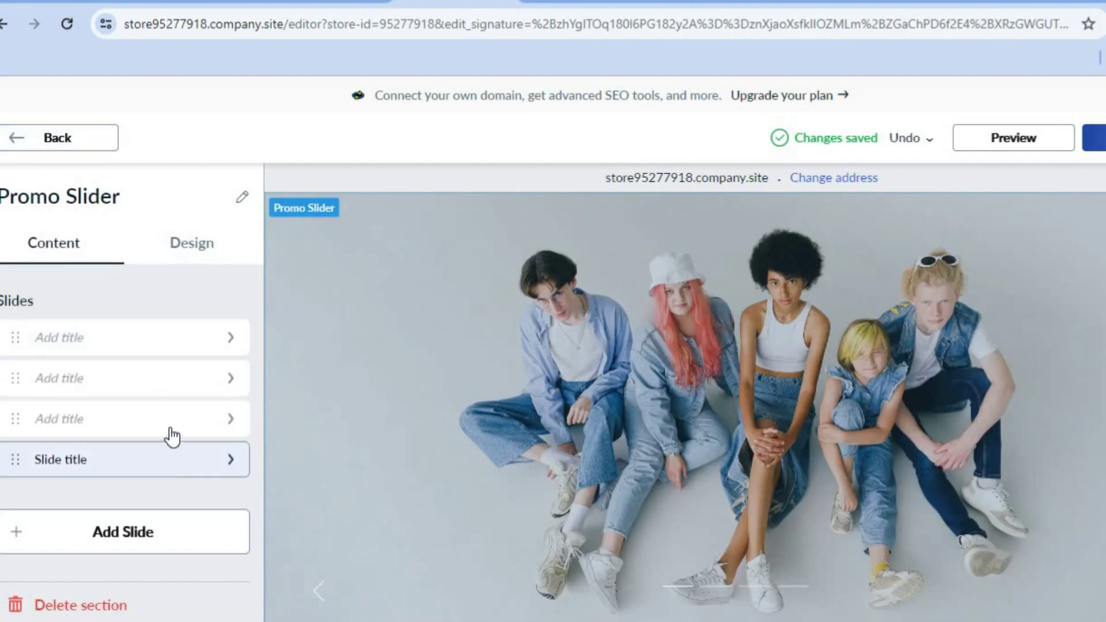
click(21, 143)
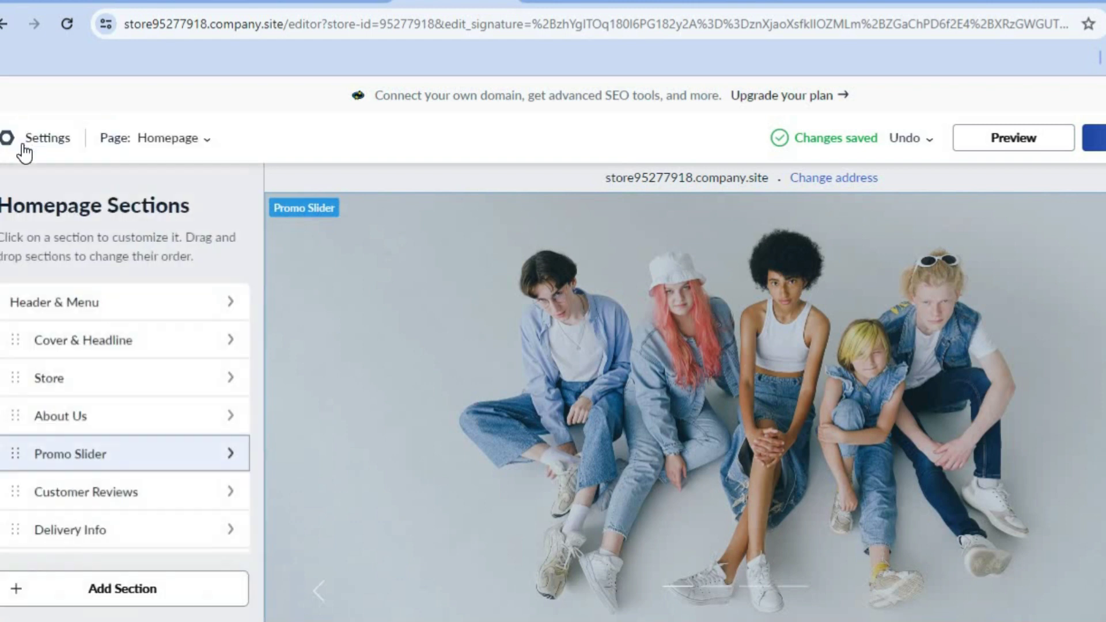
Review the content settings of the Customer Reviews and Delivery Info sections, and return to the homepage sections.
click(170, 502)
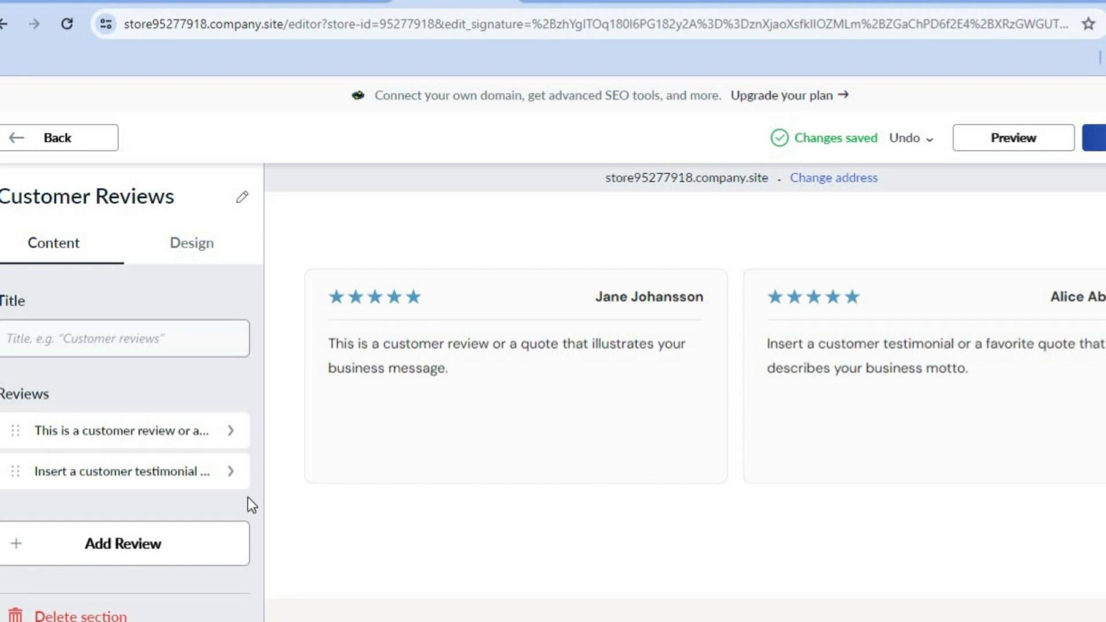
scroll(248, 498, down, 1)
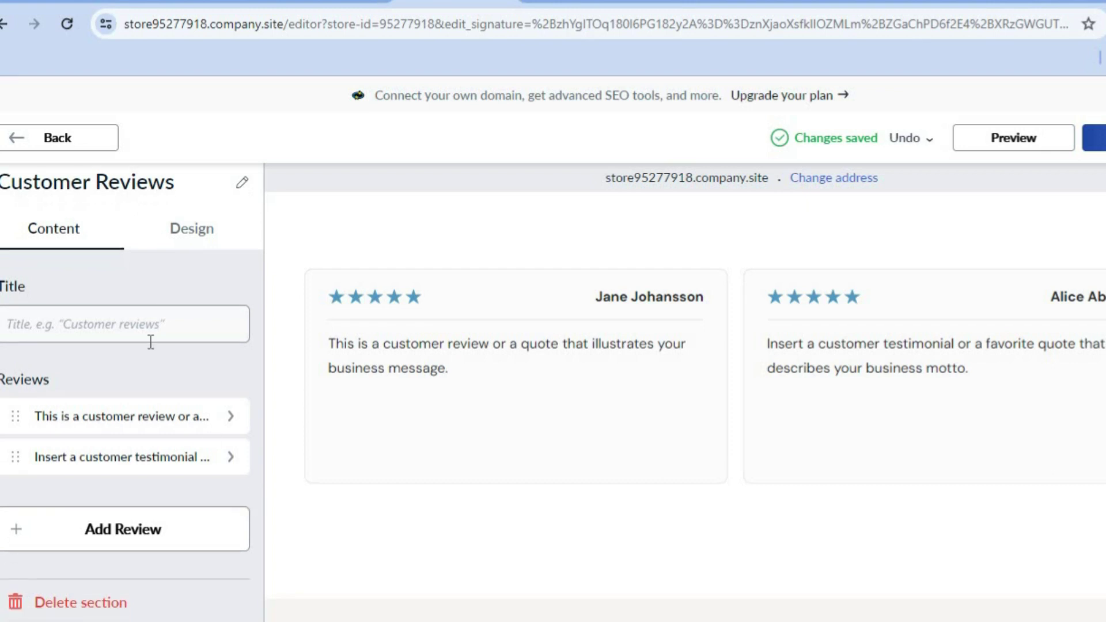
click(31, 131)
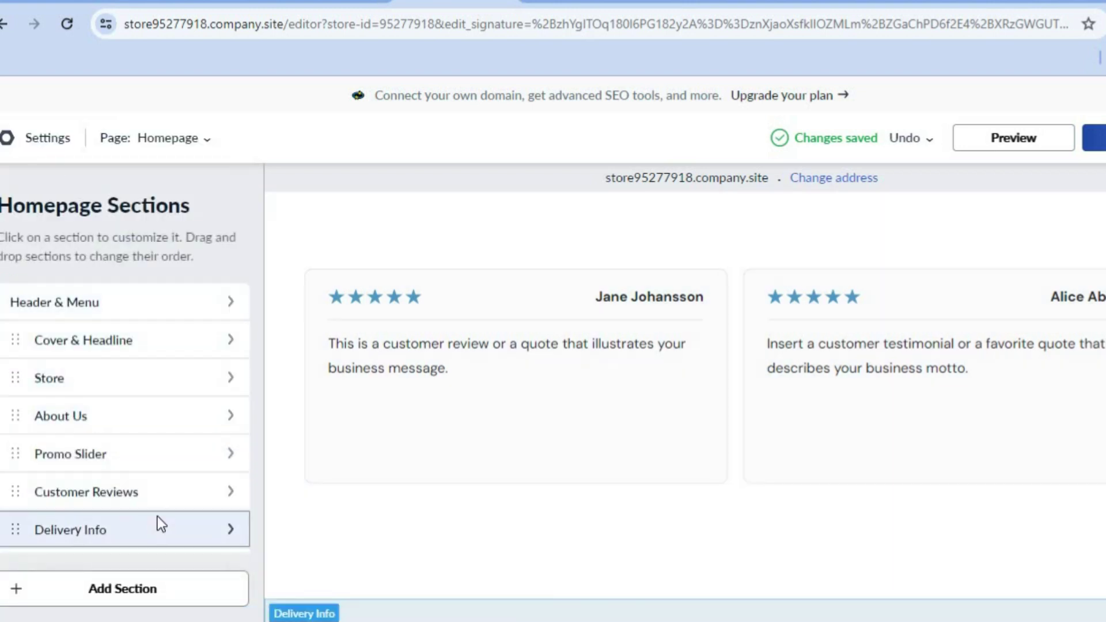
click(159, 525)
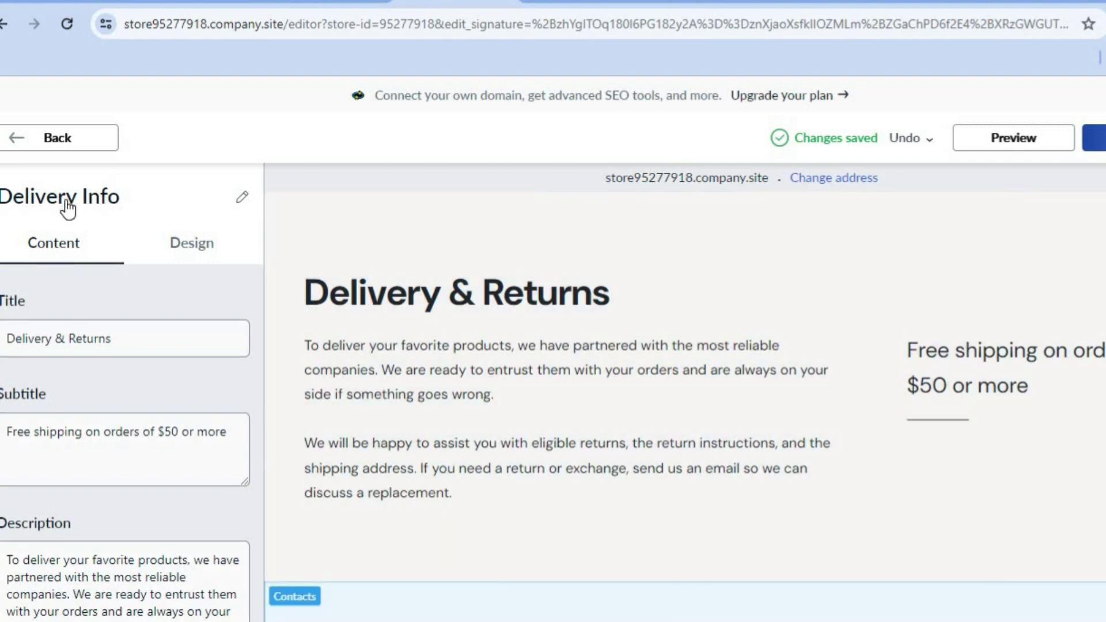
click(25, 146)
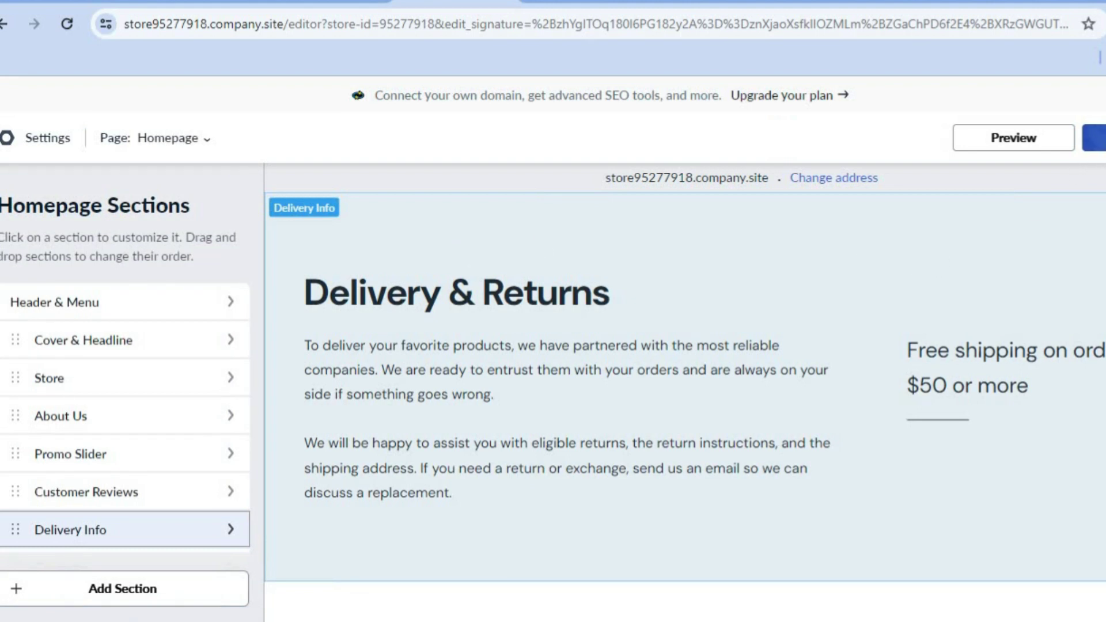
Publish the website and browse the product list in the live store.
click(1094, 137)
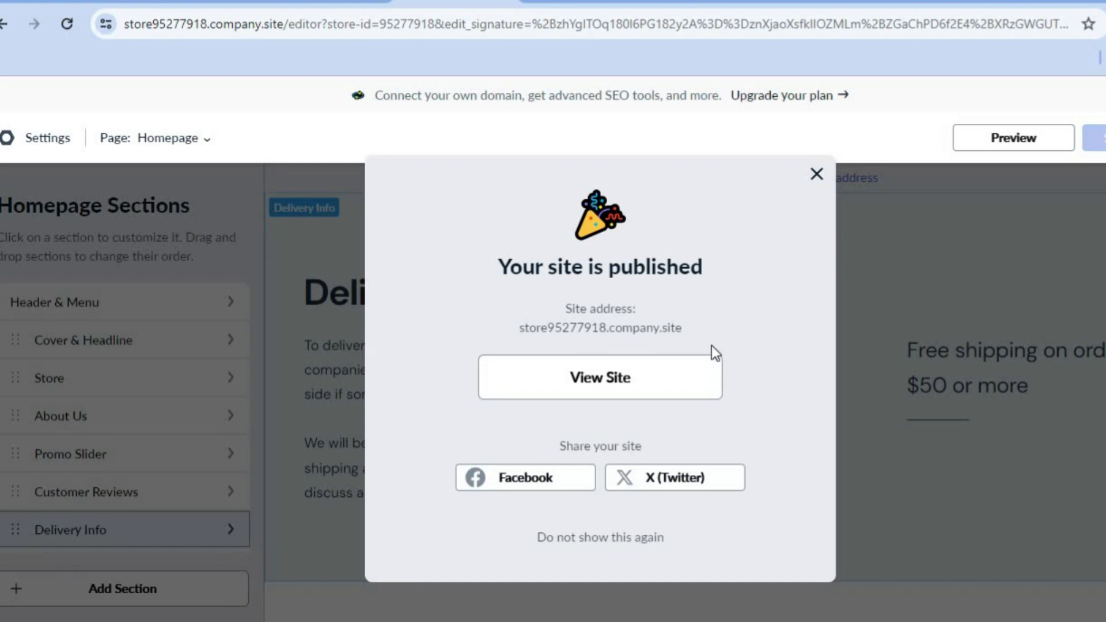
click(666, 374)
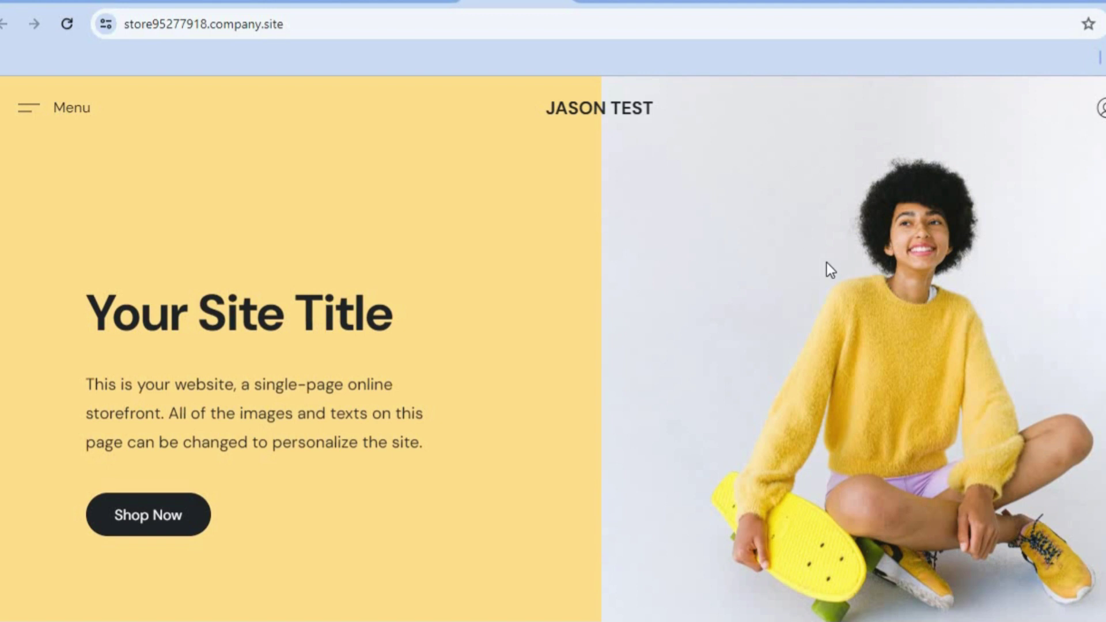
click(182, 512)
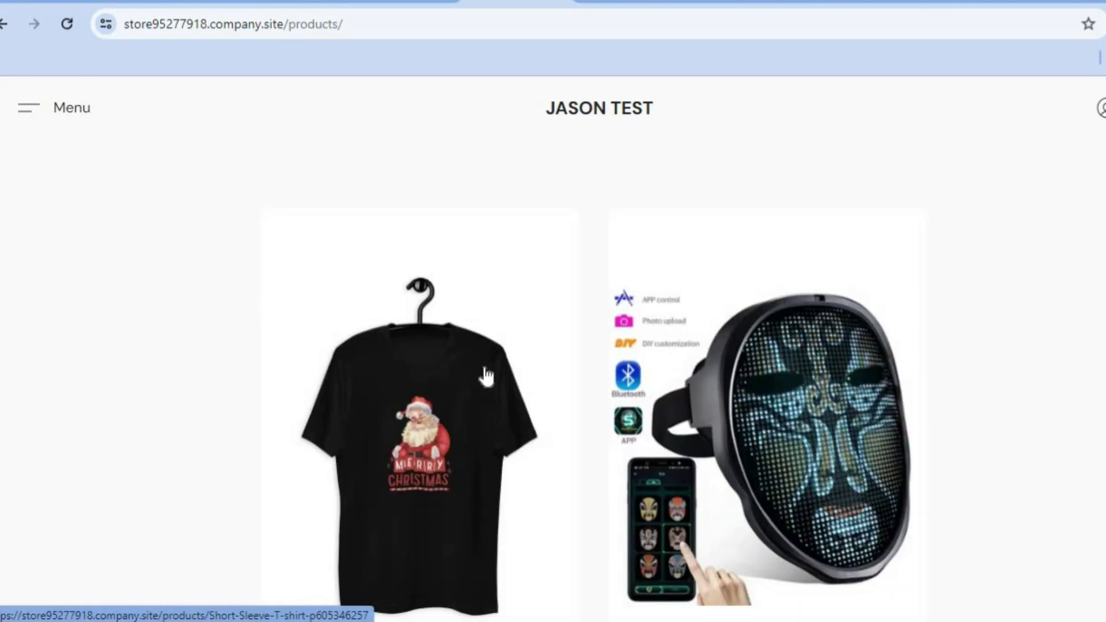
scroll(776, 247, down, 4)
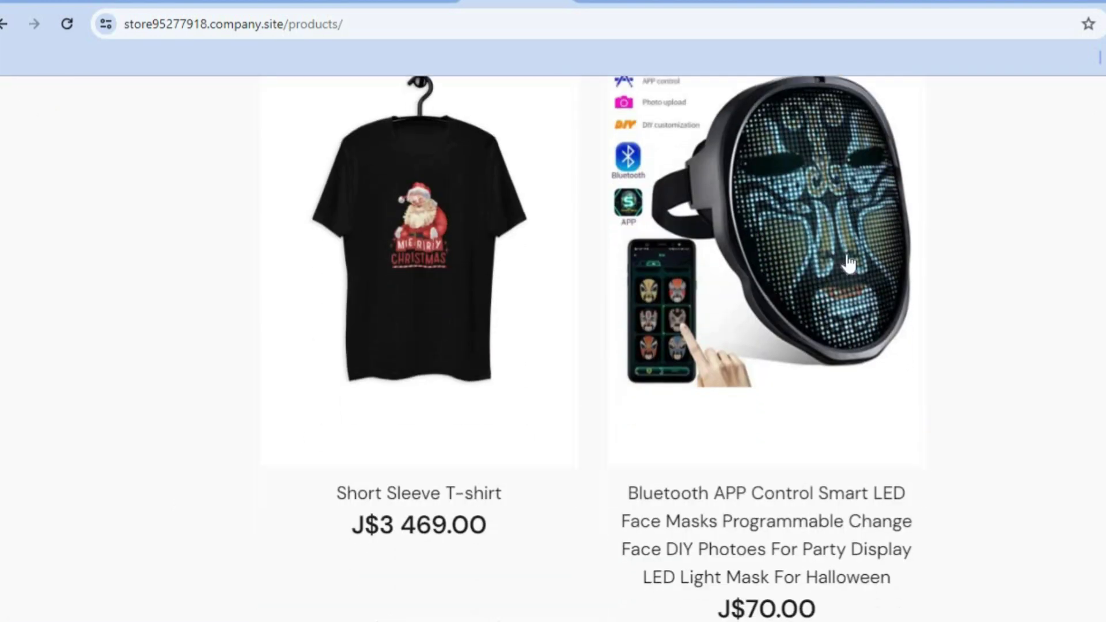
Open the LED face mask in the live store and examine its images, price, color option, product details and sharing options.
click(776, 247)
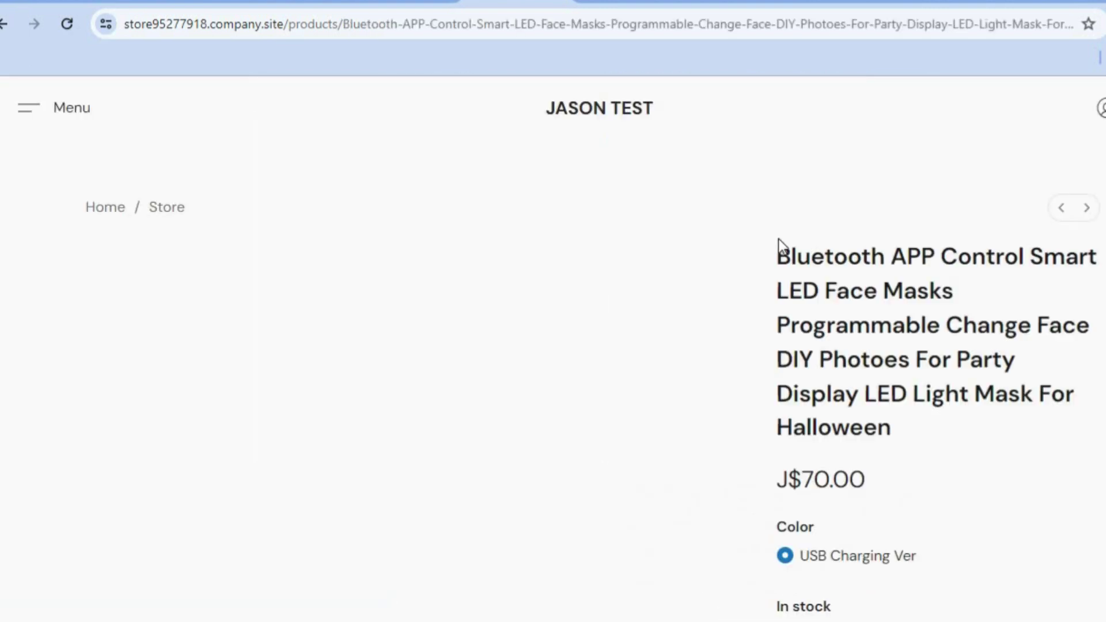
scroll(593, 346, down, 7)
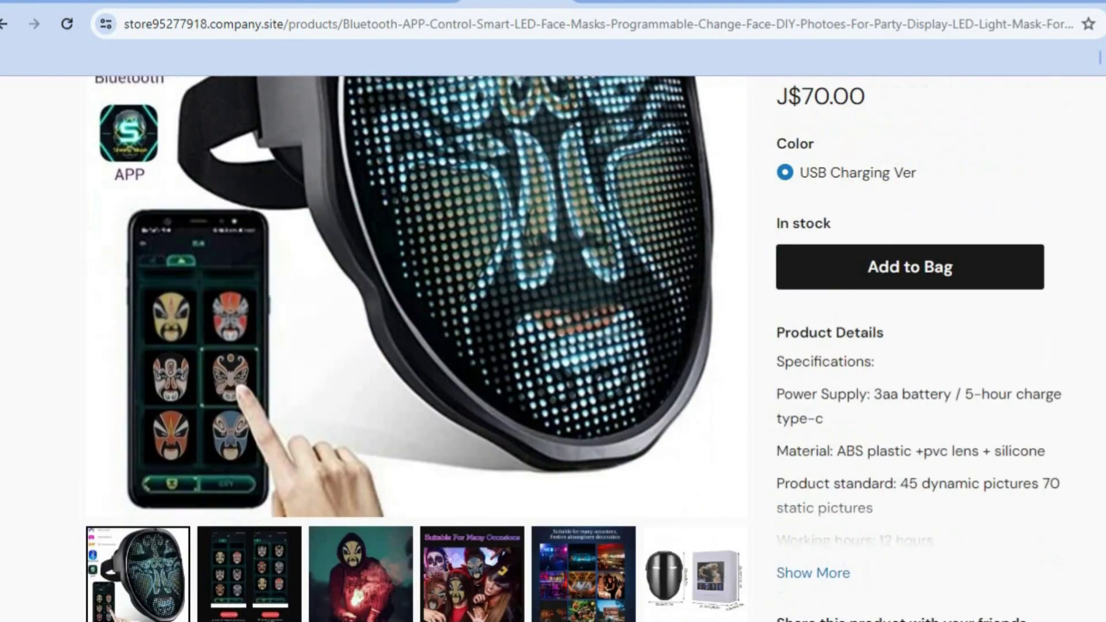
scroll(593, 345, up, 6)
scroll(955, 383, down, 4)
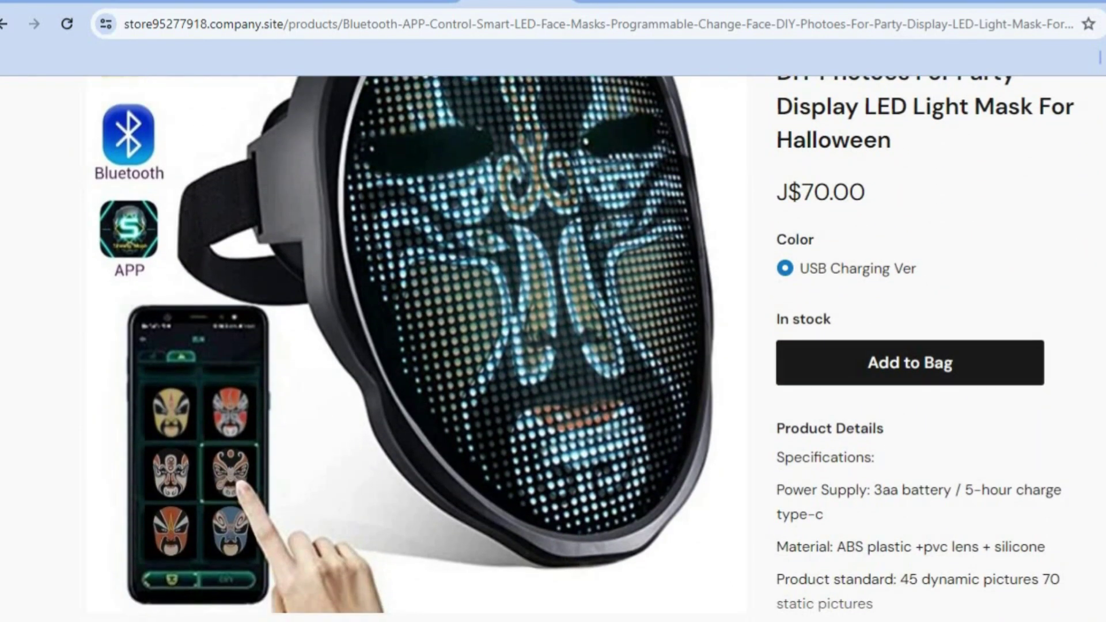
scroll(956, 259, down, 2)
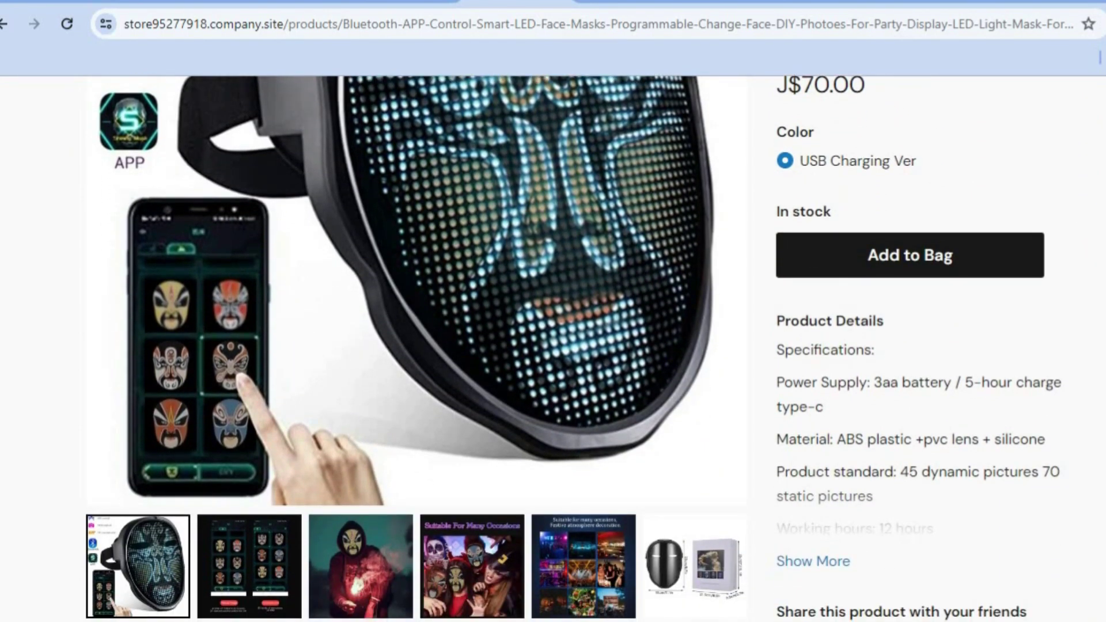
scroll(576, 345, down, 5)
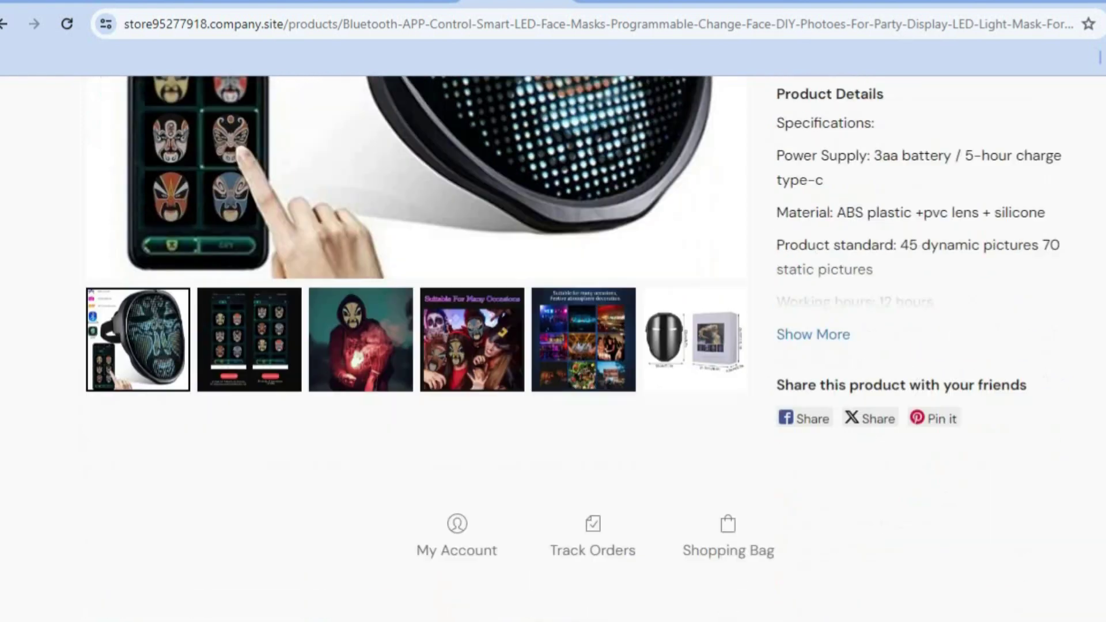
scroll(576, 345, up, 10)
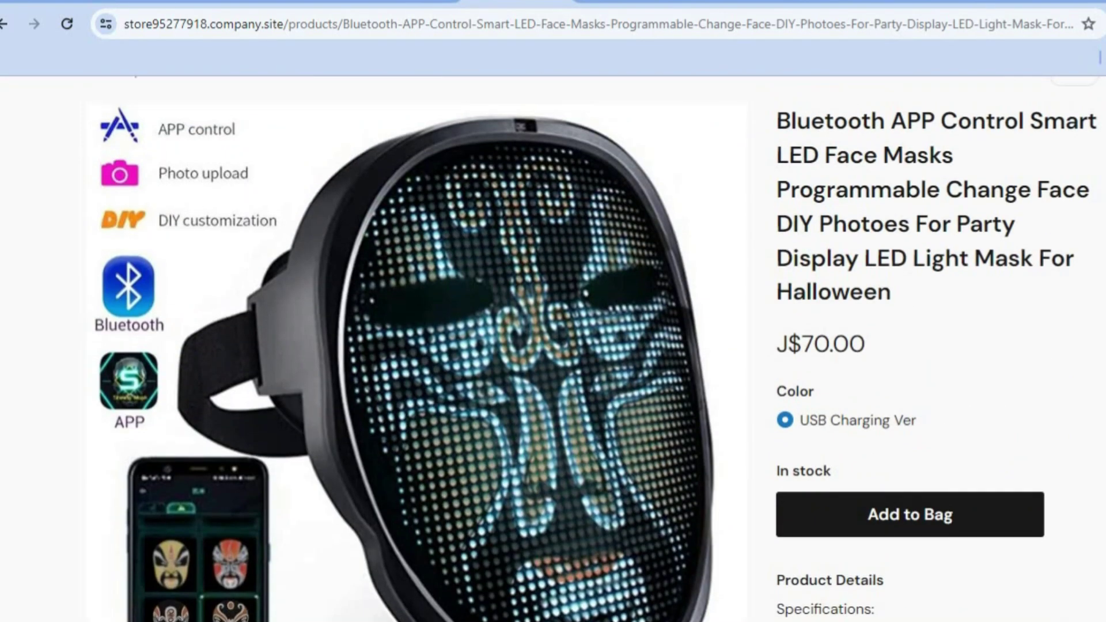
scroll(575, 345, up, 2)
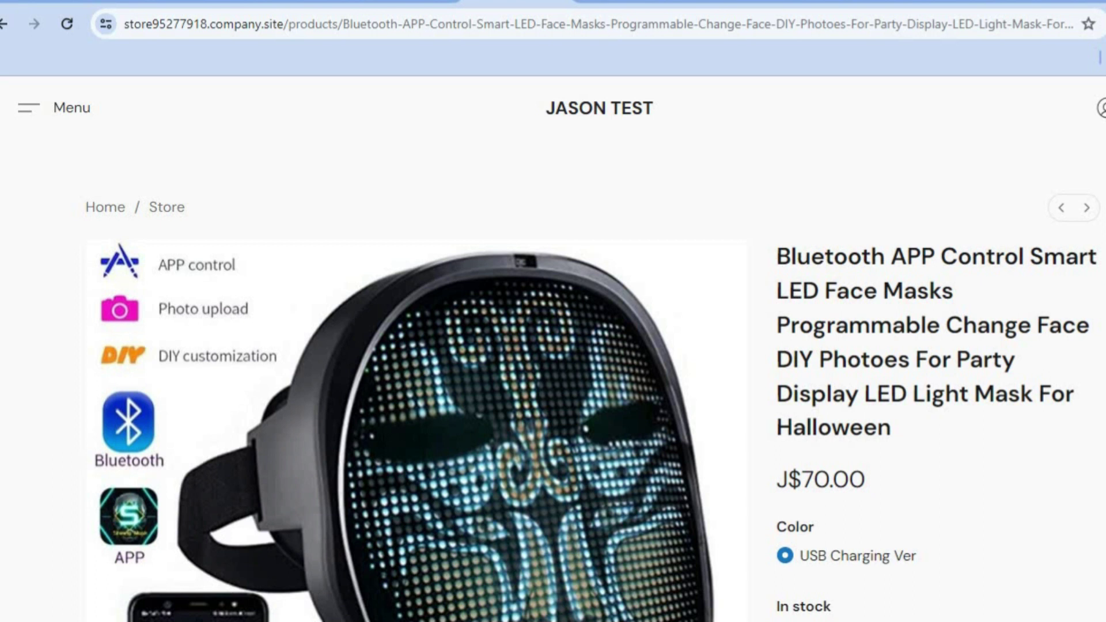